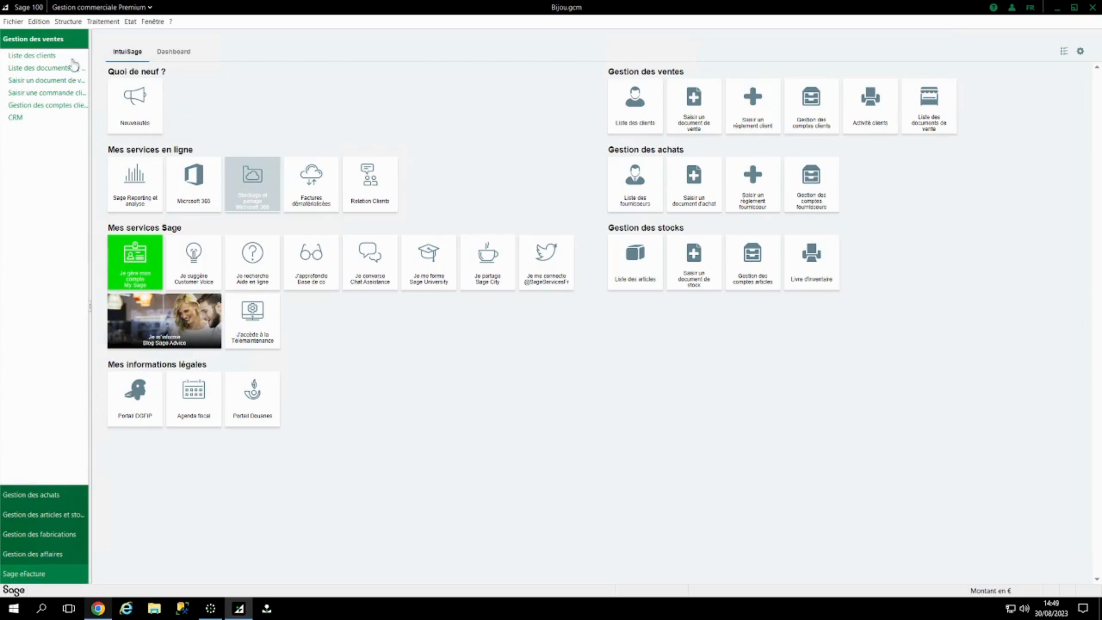
- Open the user list under access authorisations and start a new user with the account type Sage
{"action": "left_click", "coordinate": [13, 22]}
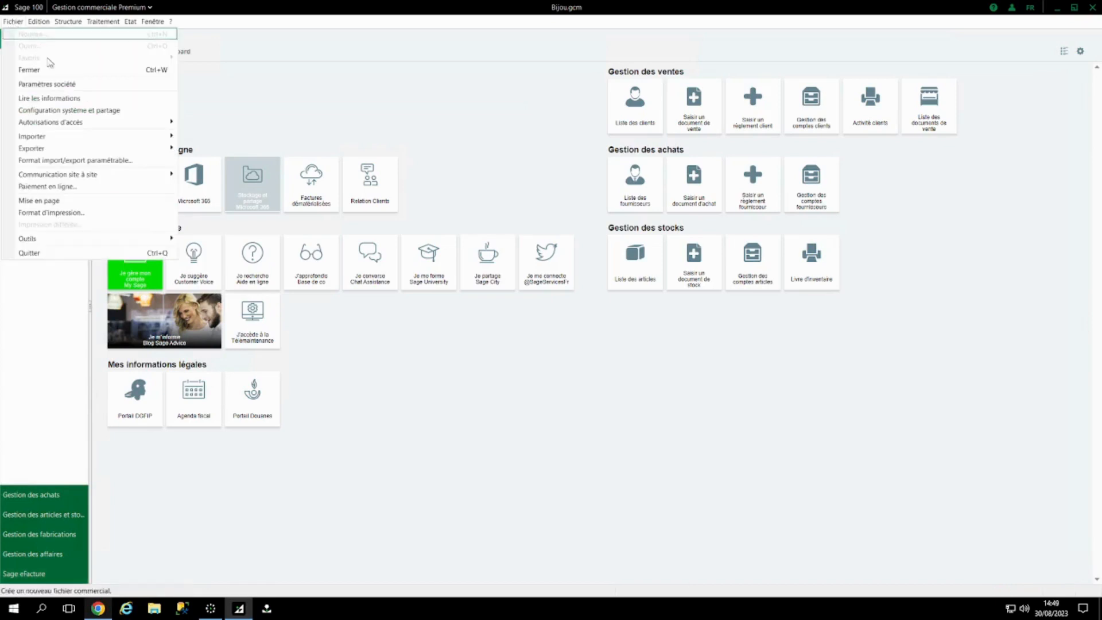
{"action": "mouse_move", "coordinate": [73, 125]}
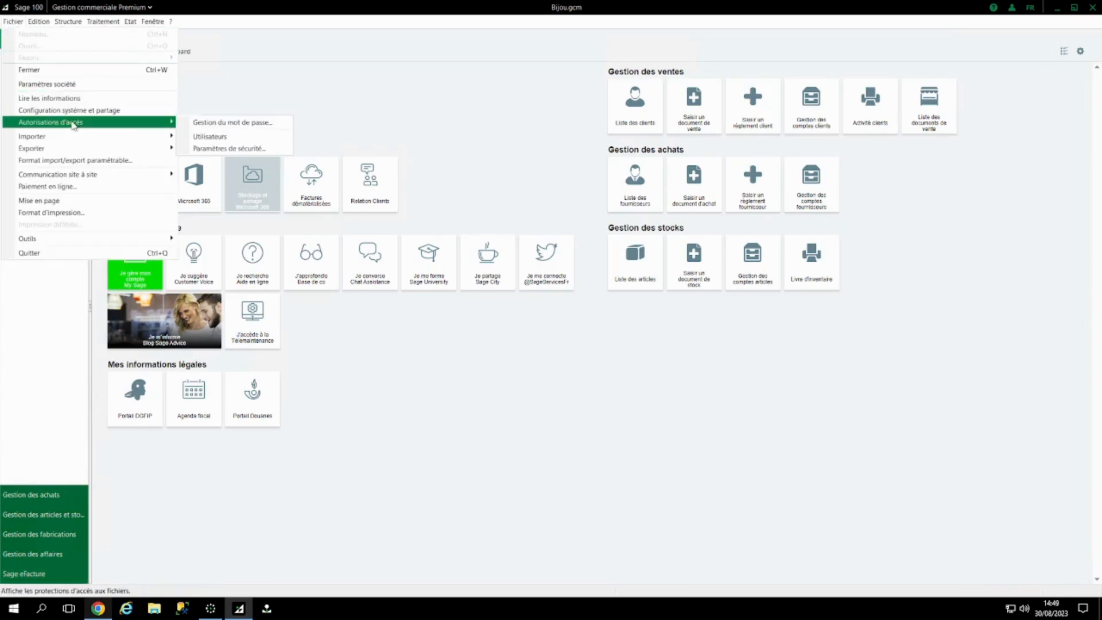
{"action": "left_click", "coordinate": [209, 137]}
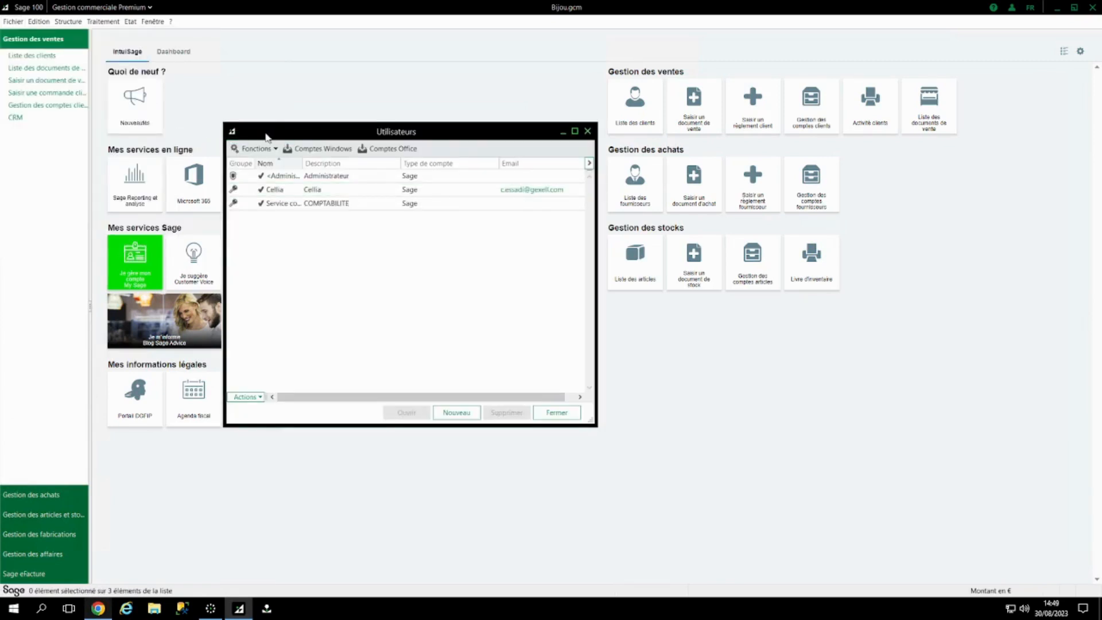
{"action": "left_click_drag", "start_coordinate": [266, 137], "coordinate": [294, 139]}
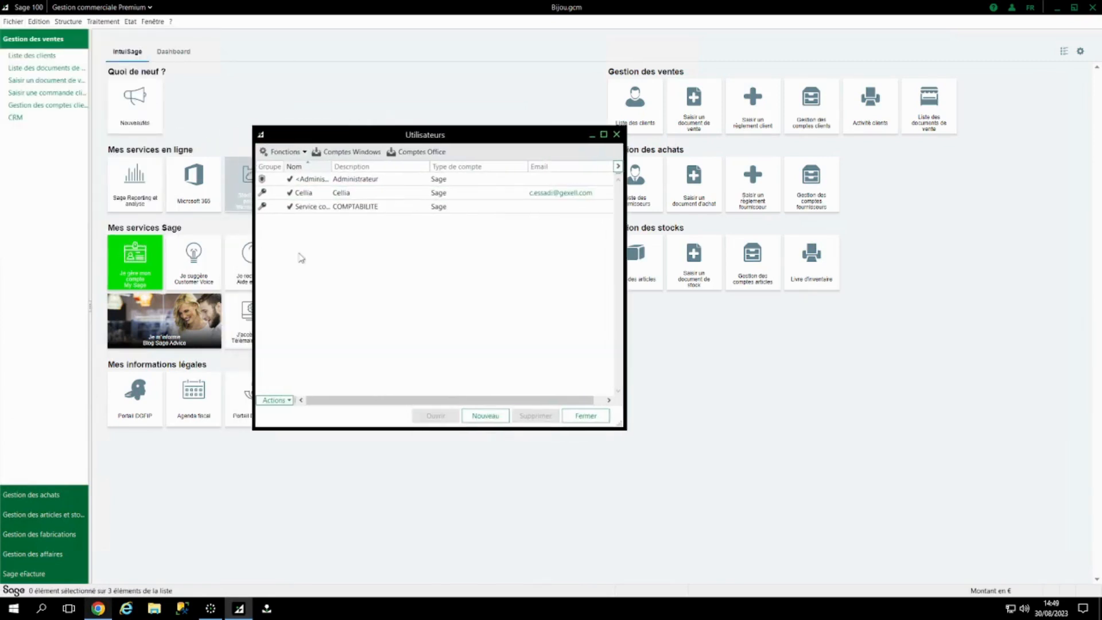
{"action": "left_click", "coordinate": [356, 194]}
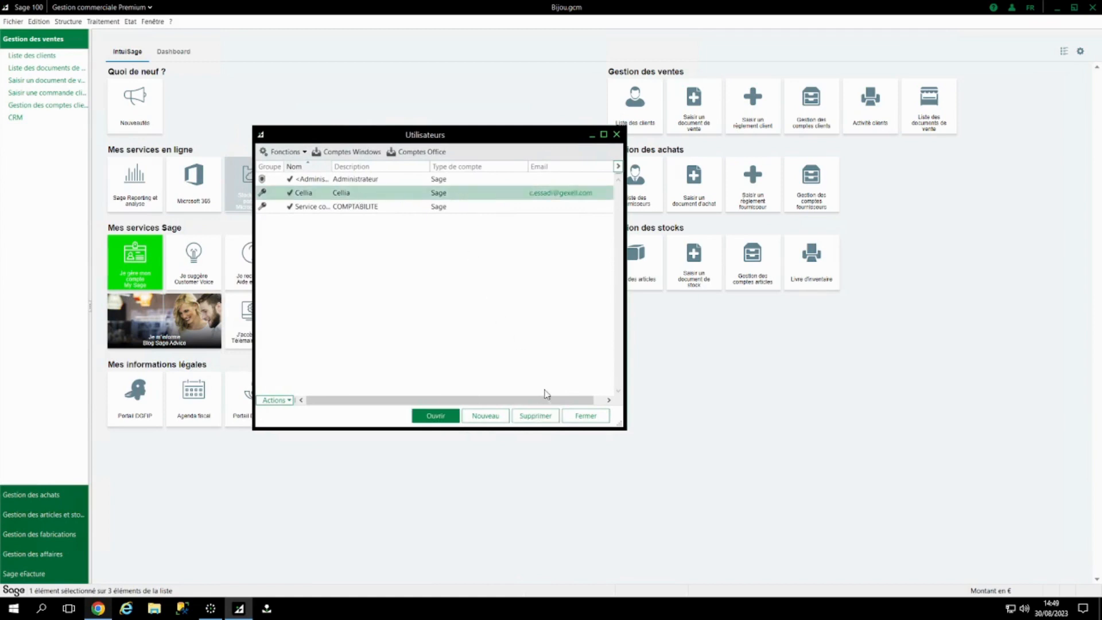
{"action": "left_click", "coordinate": [492, 418]}
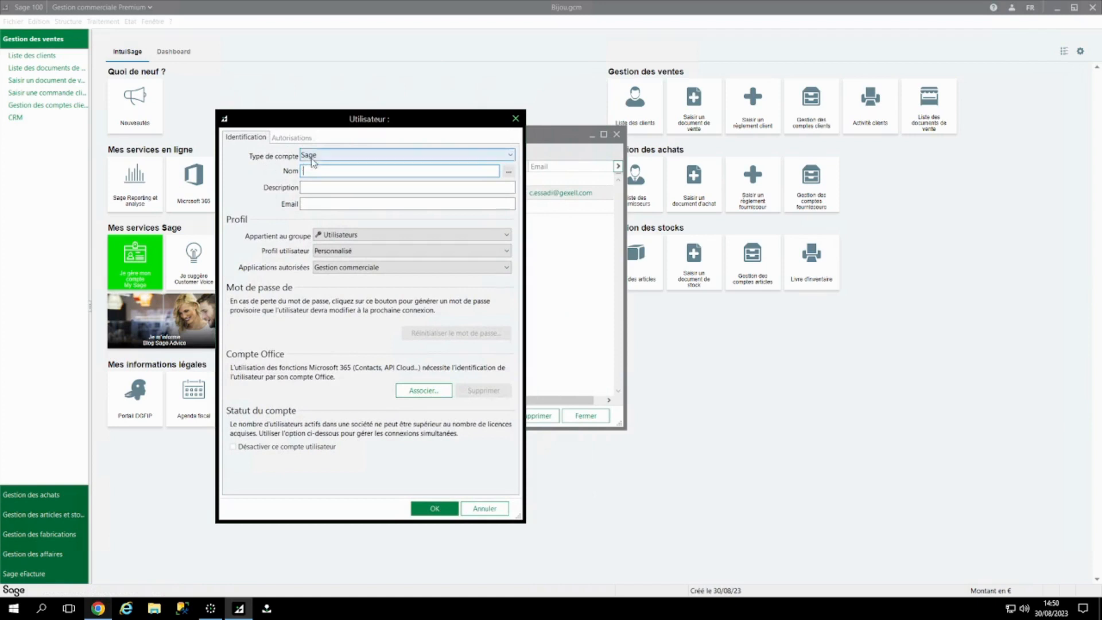
{"action": "left_click", "coordinate": [316, 155]}
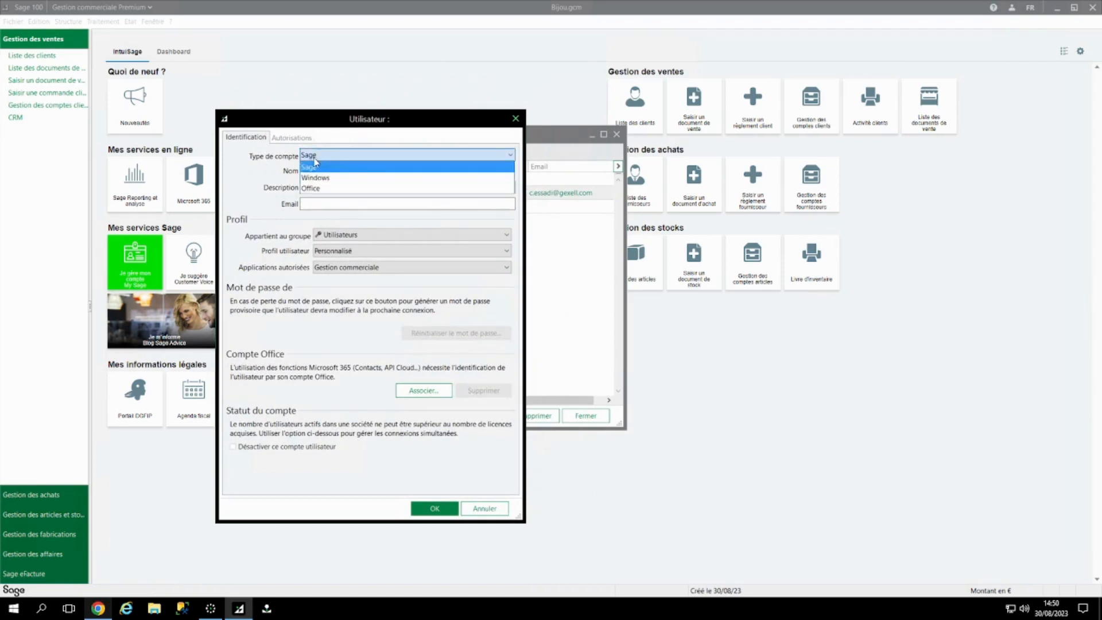
{"action": "left_click", "coordinate": [315, 165]}
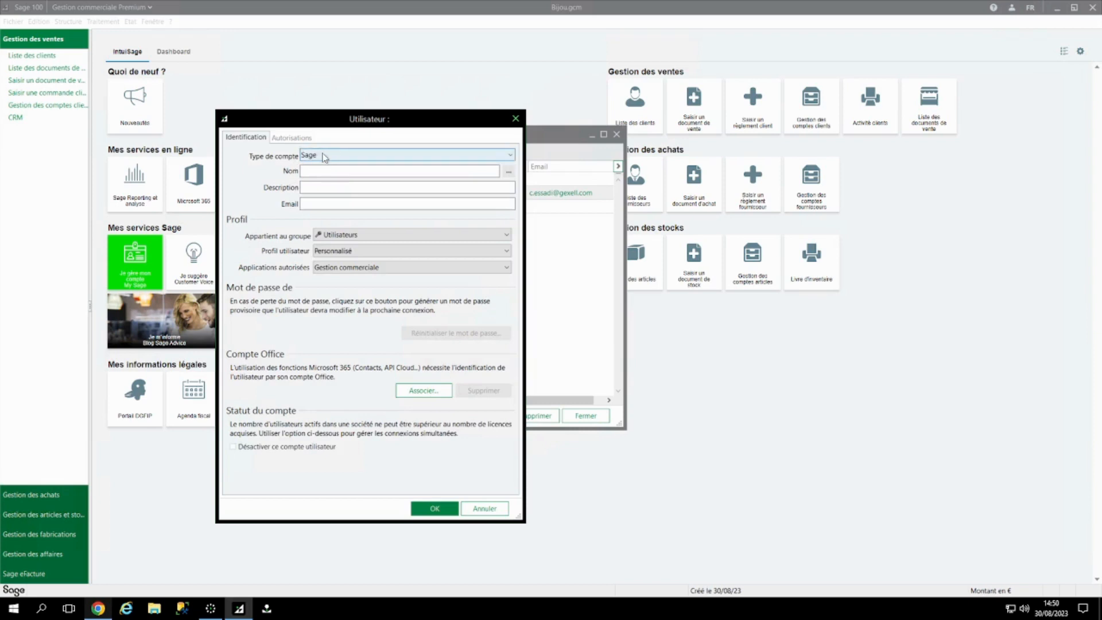
- Try the Windows account type for the new user and look at the domain user selection without choosing anyone
{"action": "left_click", "coordinate": [323, 156]}
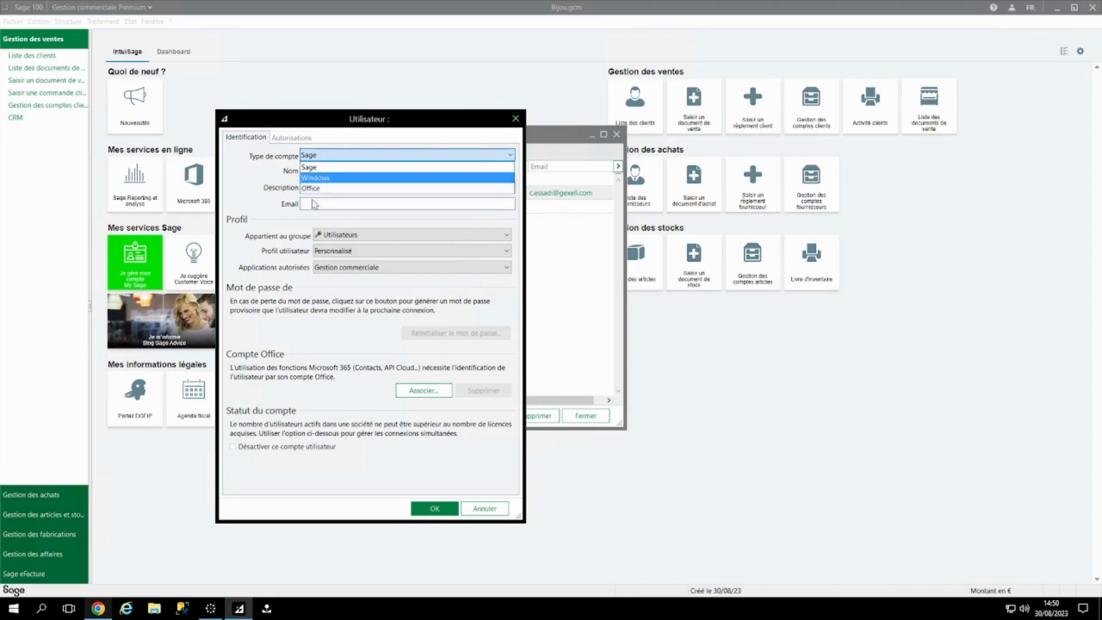
{"action": "left_click", "coordinate": [321, 178]}
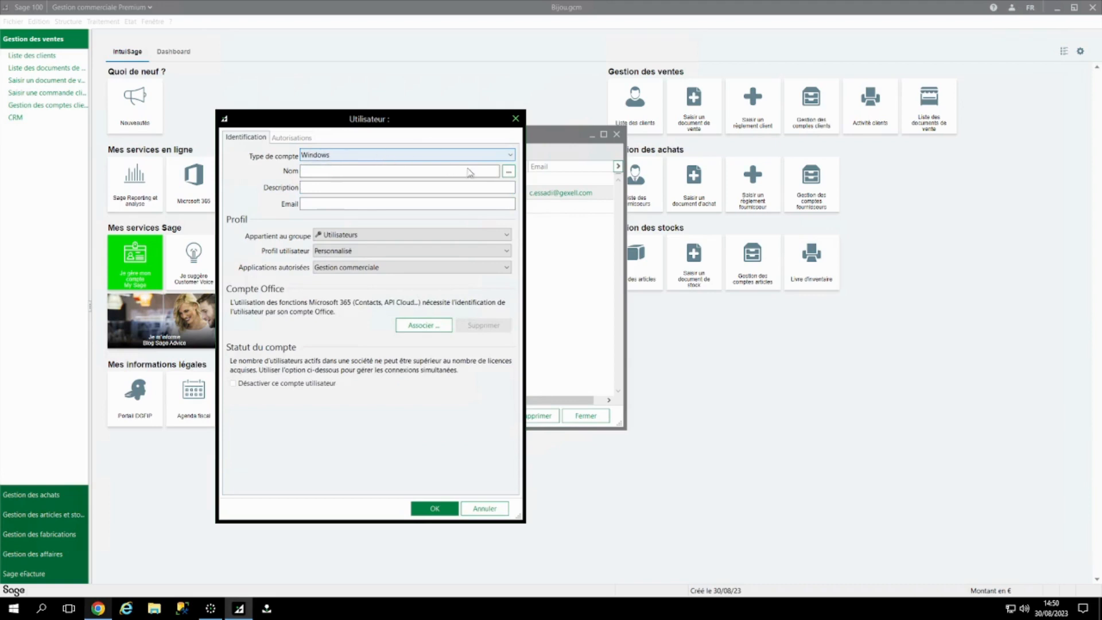
{"action": "left_click", "coordinate": [510, 176]}
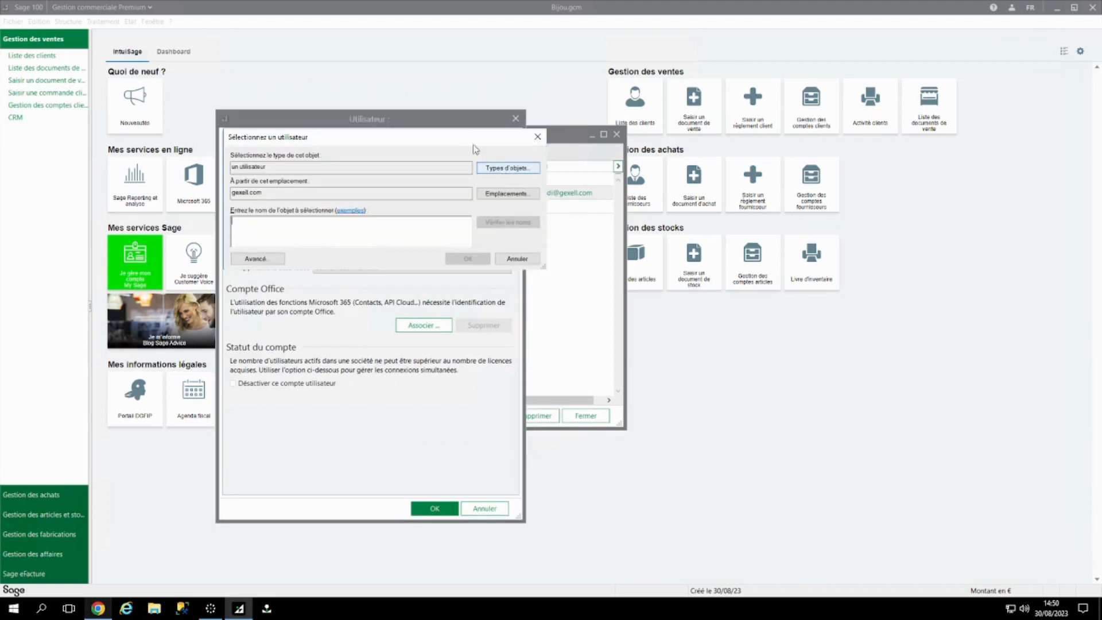
{"action": "left_click_drag", "start_coordinate": [462, 136], "coordinate": [501, 187]}
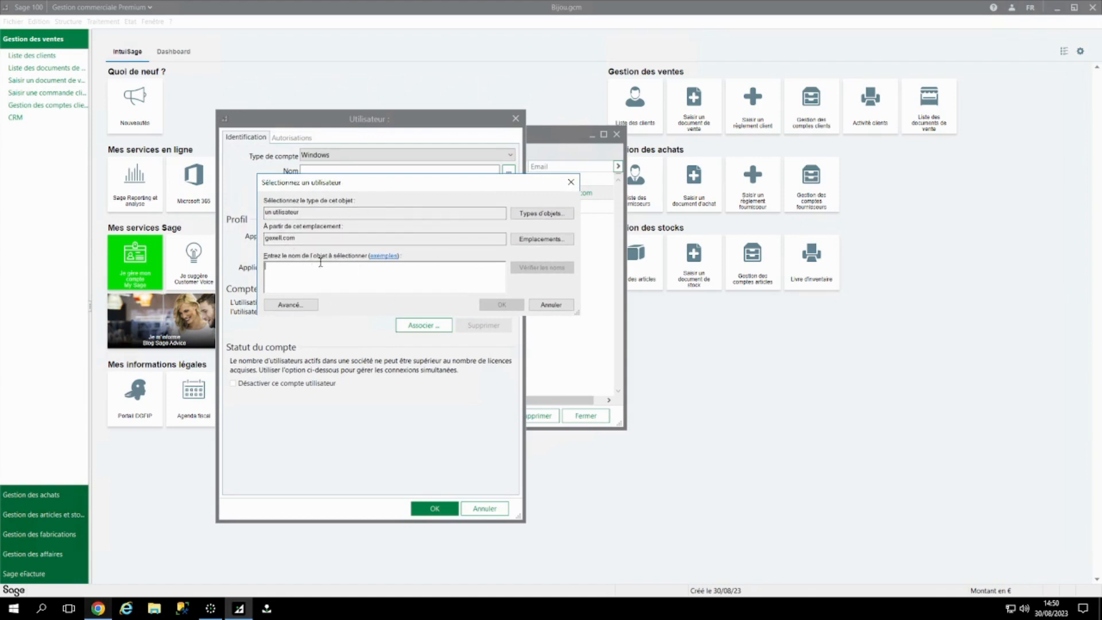
{"action": "left_click", "coordinate": [571, 182]}
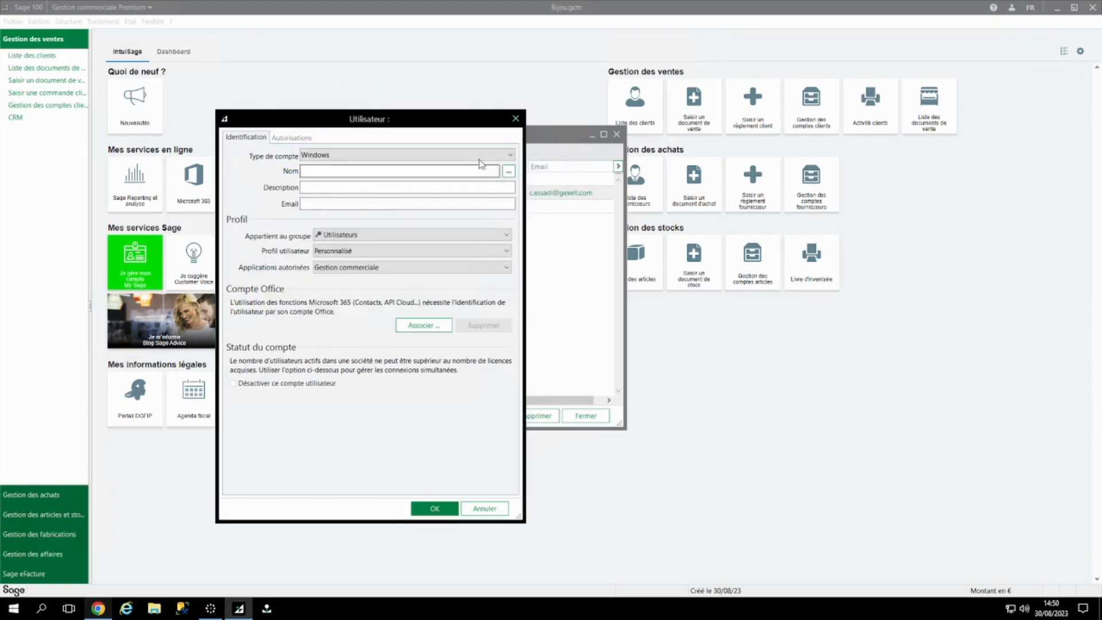
- Try the Office account type for the new user and look at the Microsoft sign-in request without signing in
{"action": "left_click", "coordinate": [479, 160]}
{"action": "left_click", "coordinate": [453, 190]}
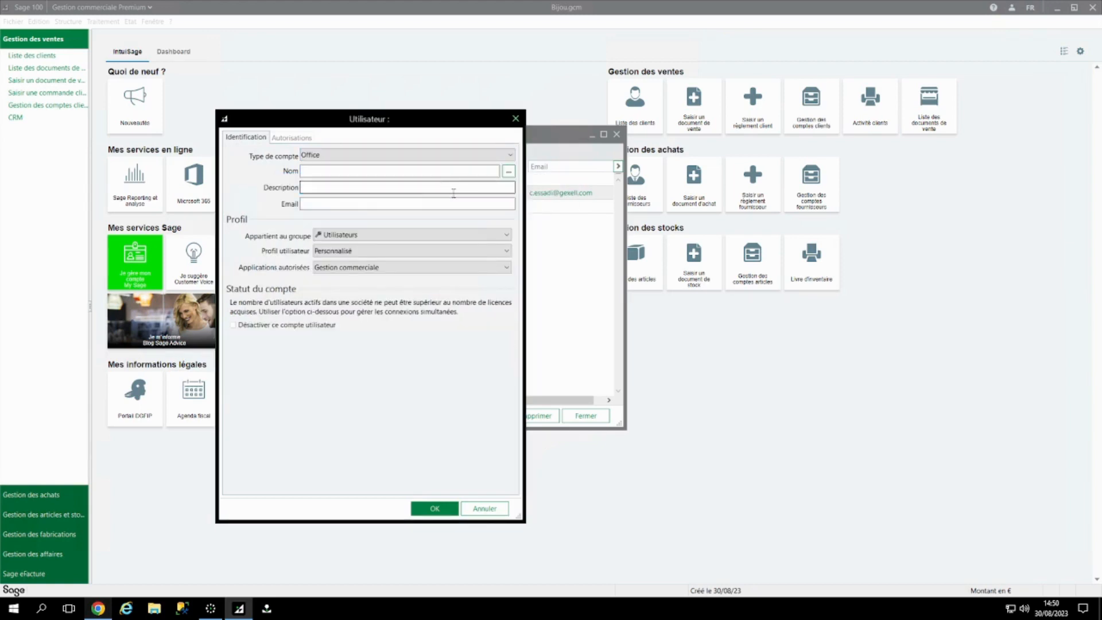
{"action": "left_click", "coordinate": [509, 171]}
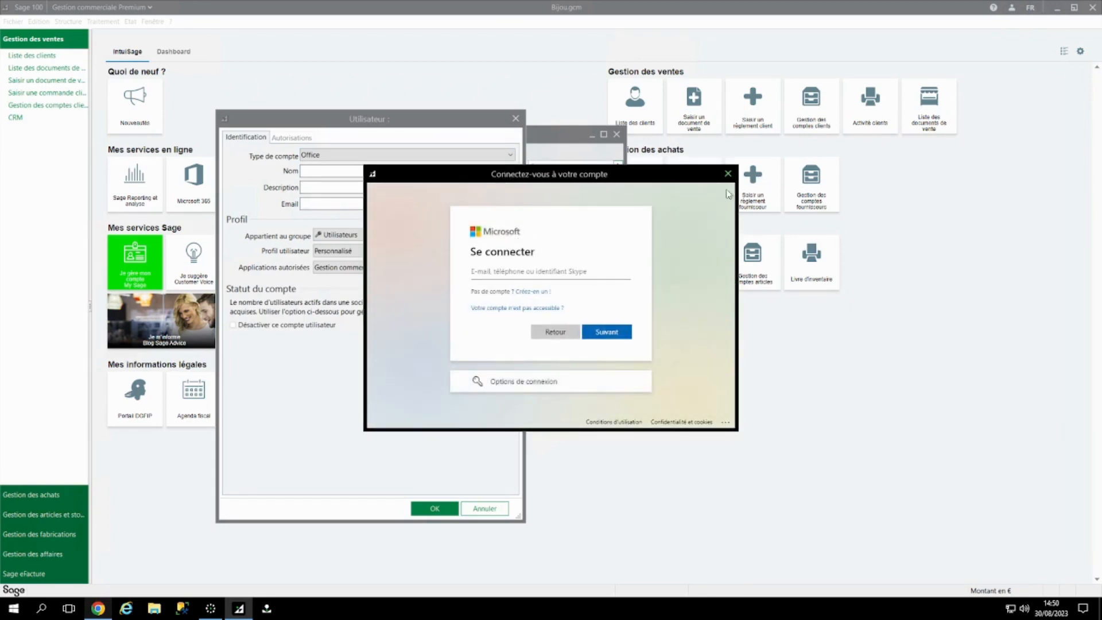
{"action": "left_click", "coordinate": [728, 173]}
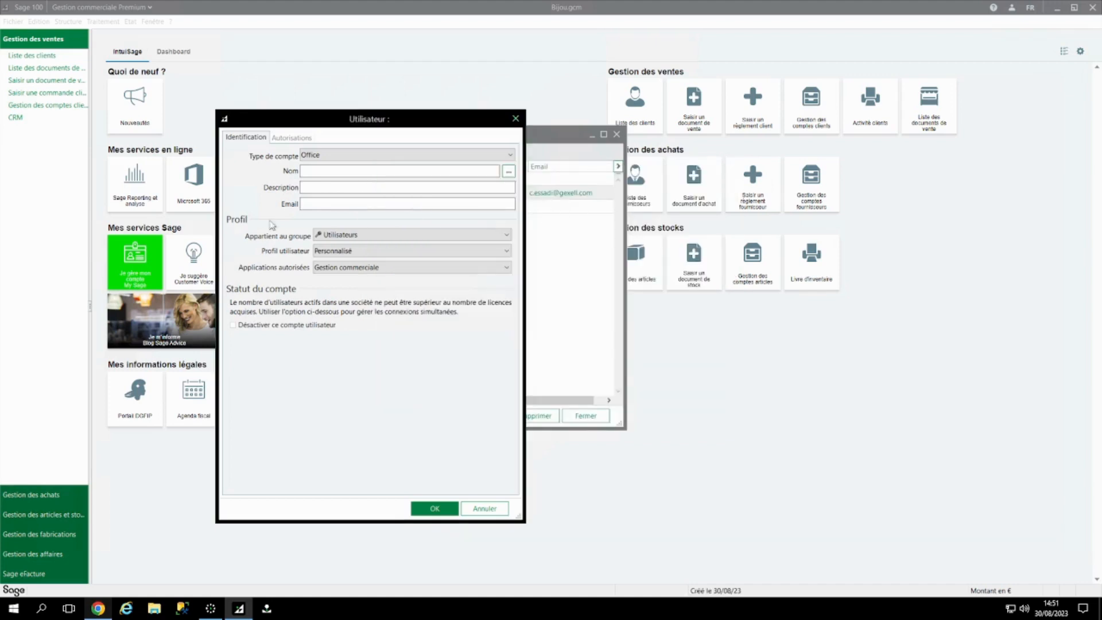
- Set the account type back to Sage and enter MAGASIN as both the name and the description
{"action": "left_click", "coordinate": [333, 156]}
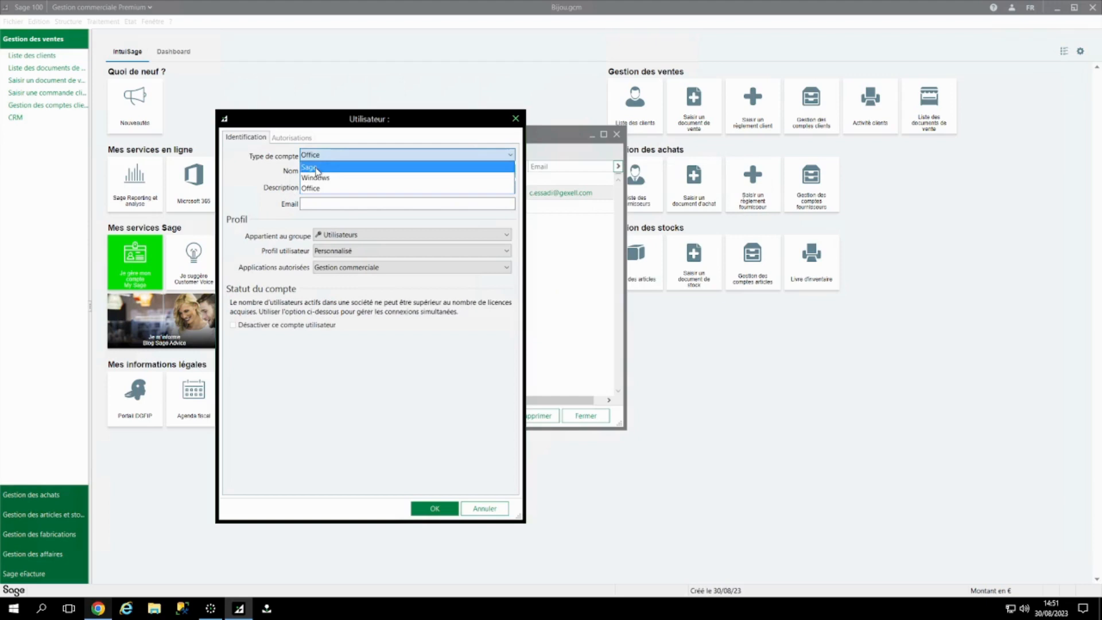
{"action": "left_click", "coordinate": [316, 171]}
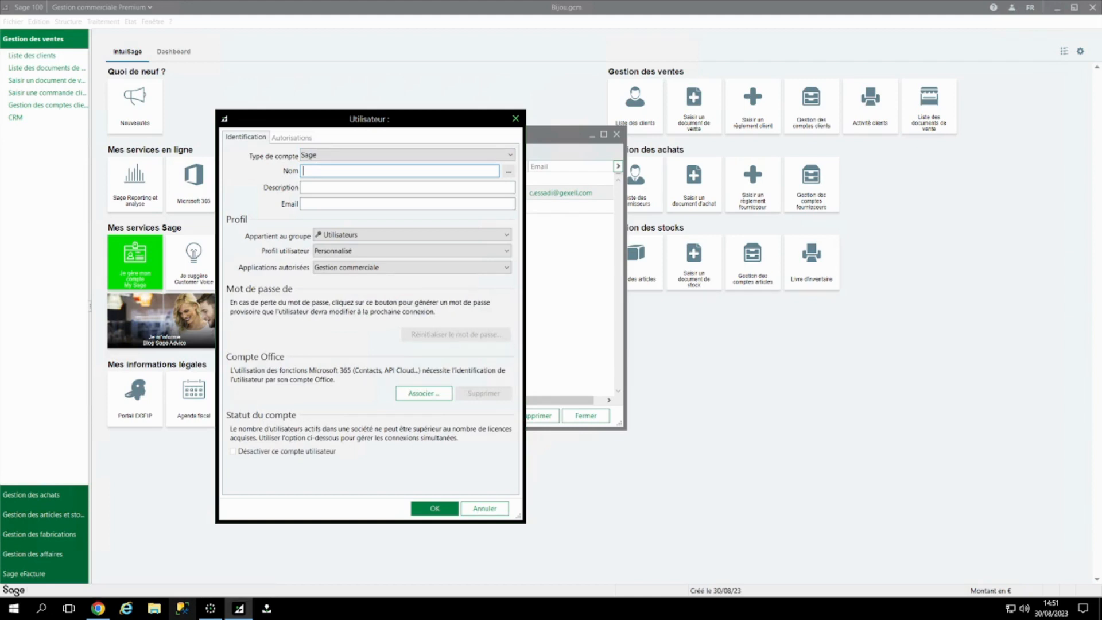
{"action": "type", "text": "MAGASIN"}
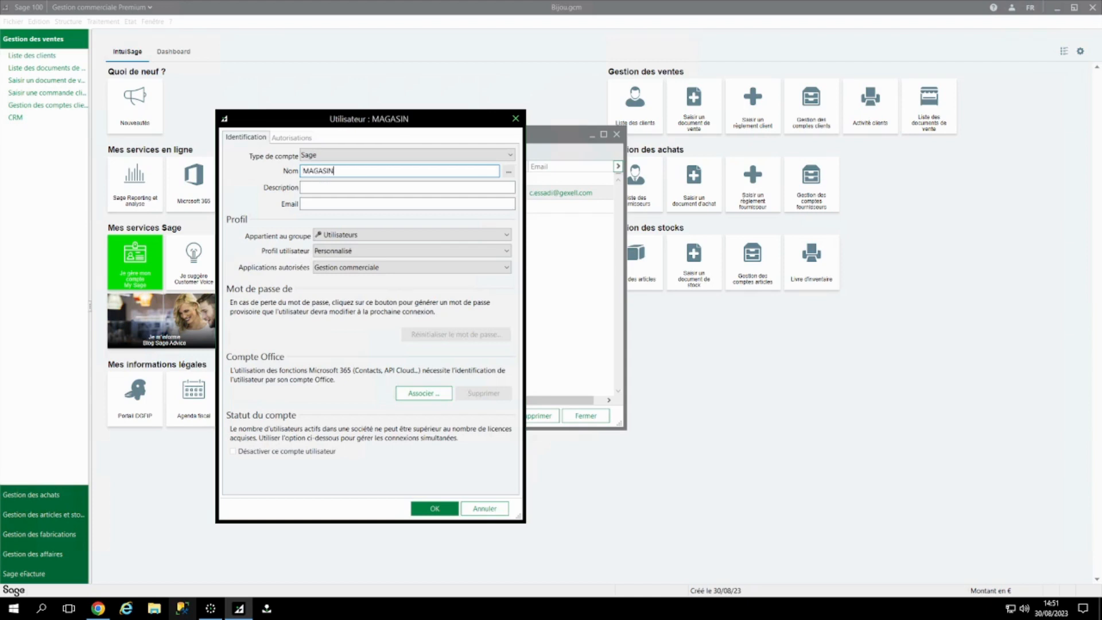
{"action": "left_click", "coordinate": [304, 187]}
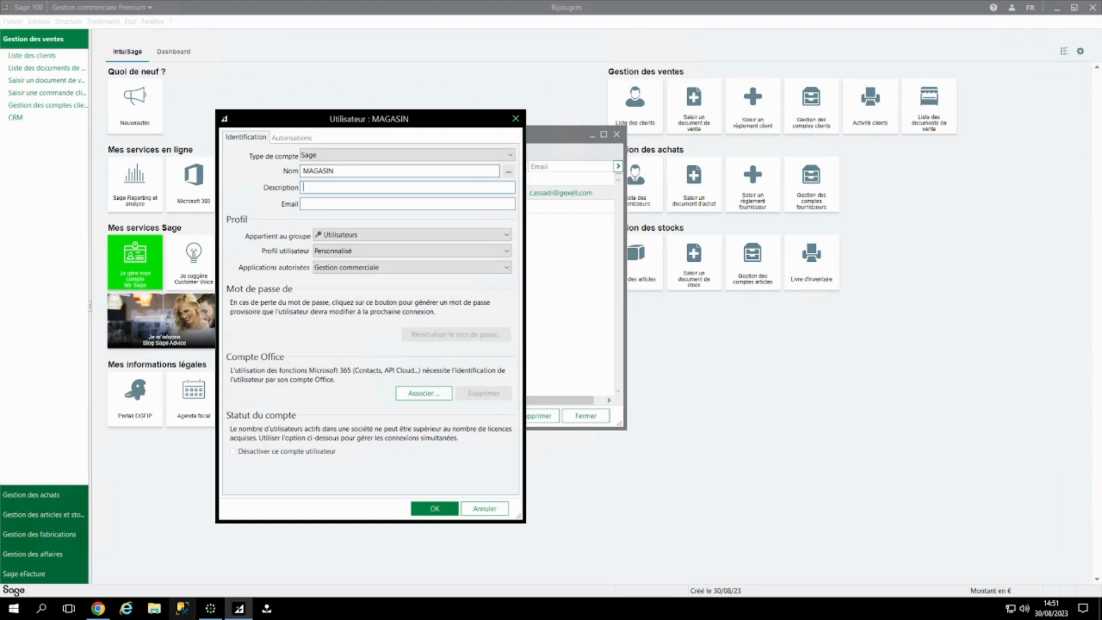
{"action": "type", "text": "MAGASIN"}
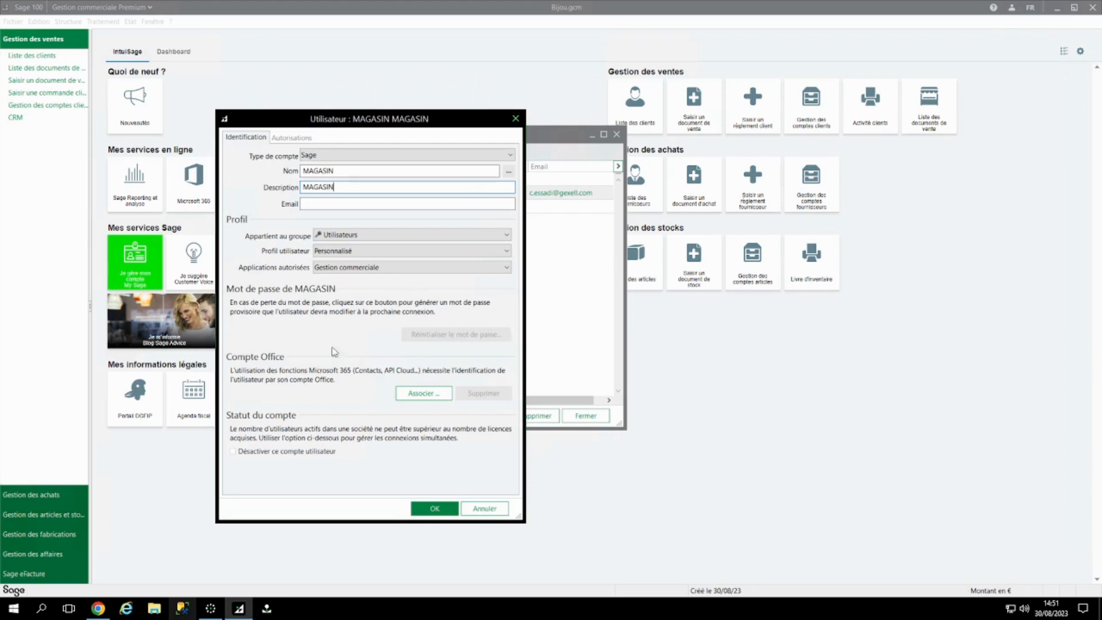
{"action": "left_click", "coordinate": [306, 204]}
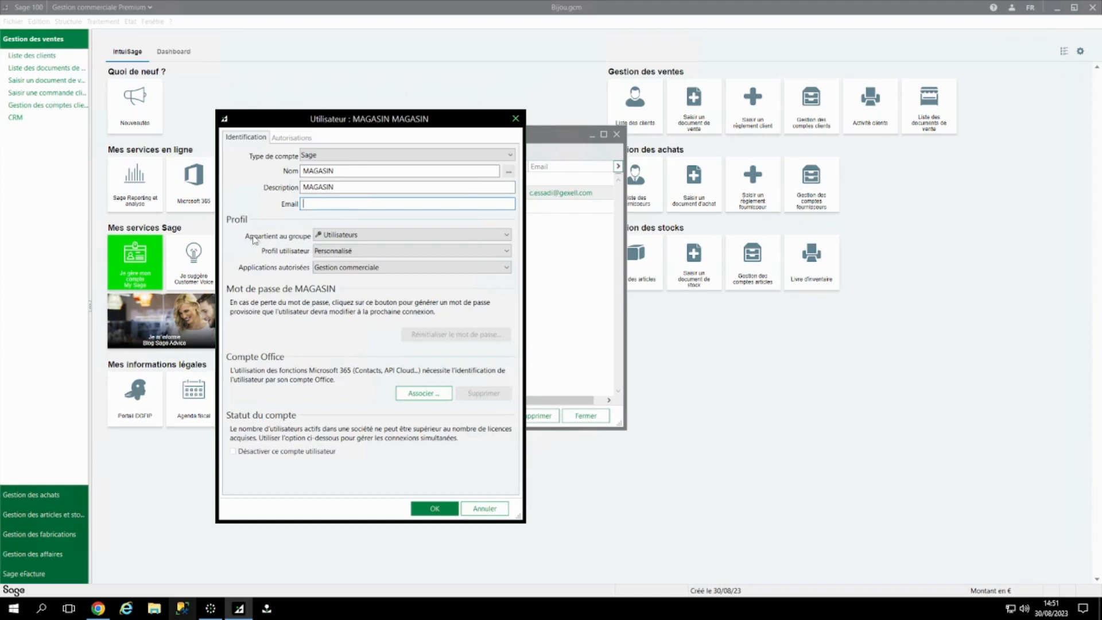
- Assign the user profile Service compta with Gestion commerciale as the authorised application, and save the new user
{"action": "left_click", "coordinate": [337, 241]}
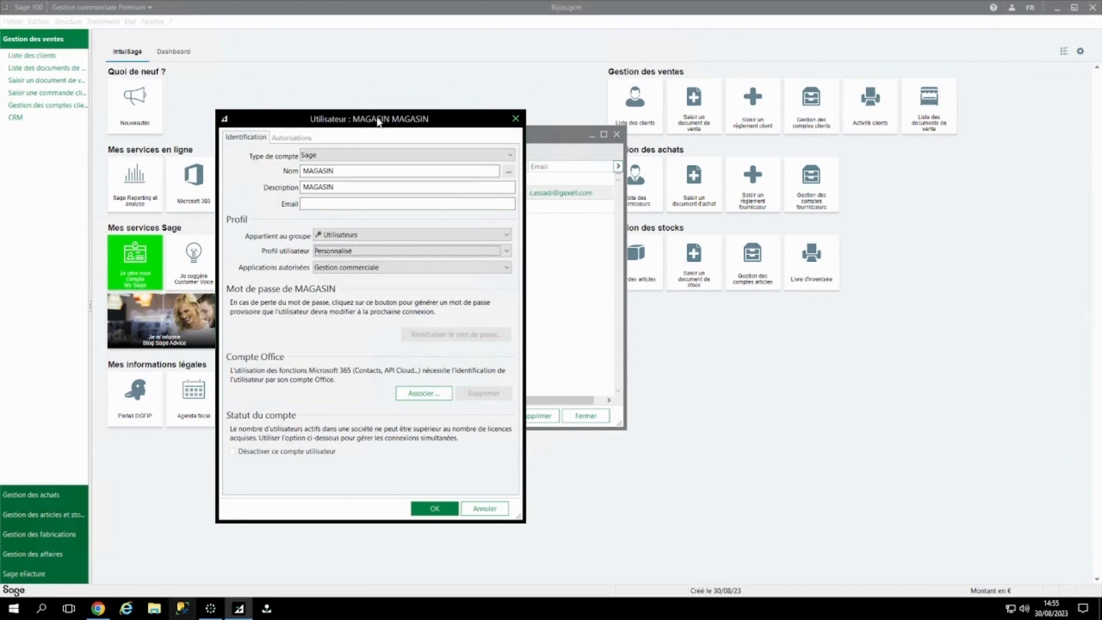
{"action": "left_click_drag", "start_coordinate": [401, 119], "coordinate": [730, 151]}
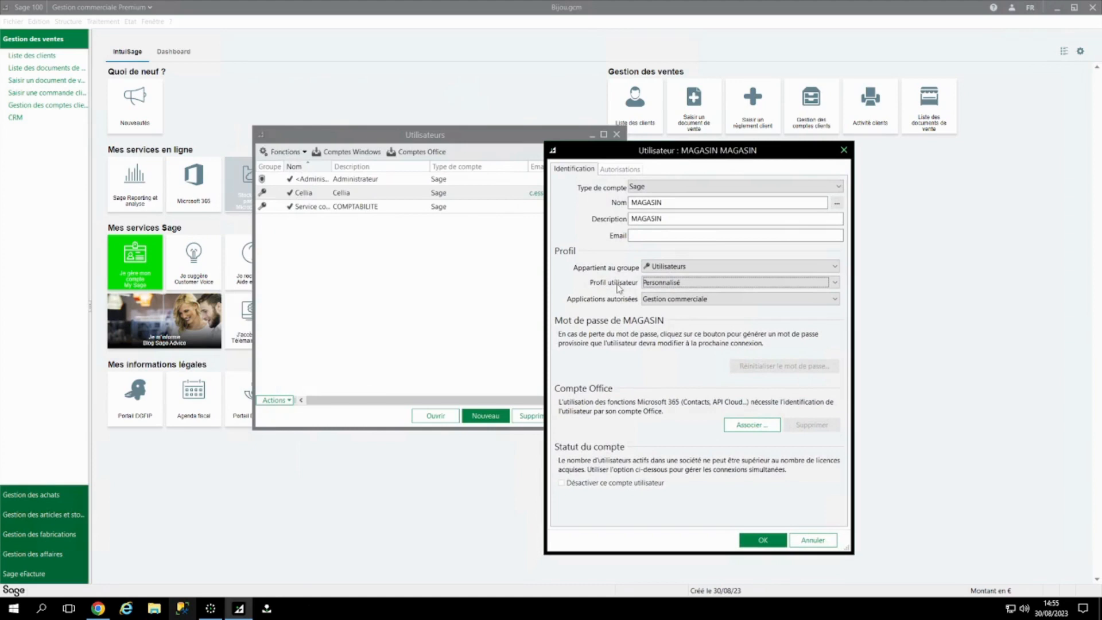
{"action": "left_click", "coordinate": [664, 284]}
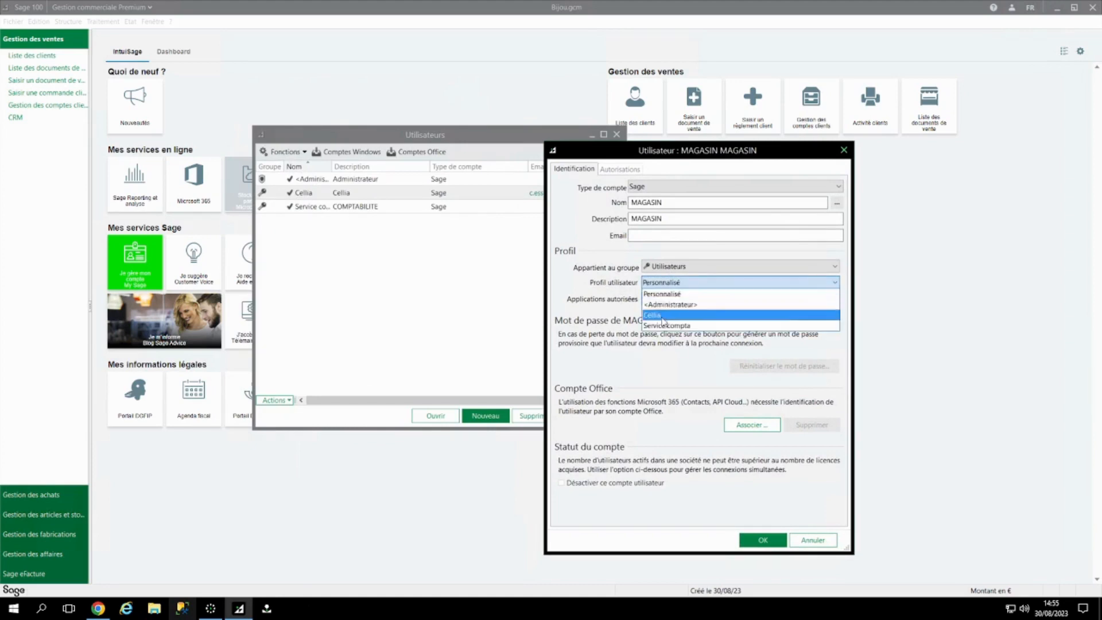
{"action": "left_click", "coordinate": [666, 326]}
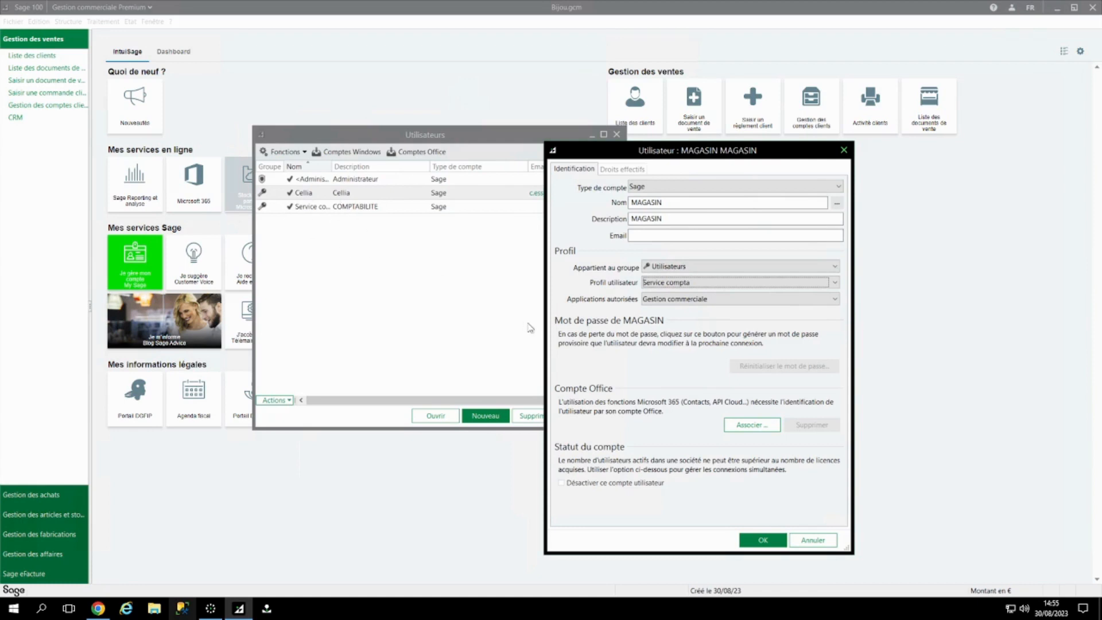
{"action": "left_click", "coordinate": [666, 300]}
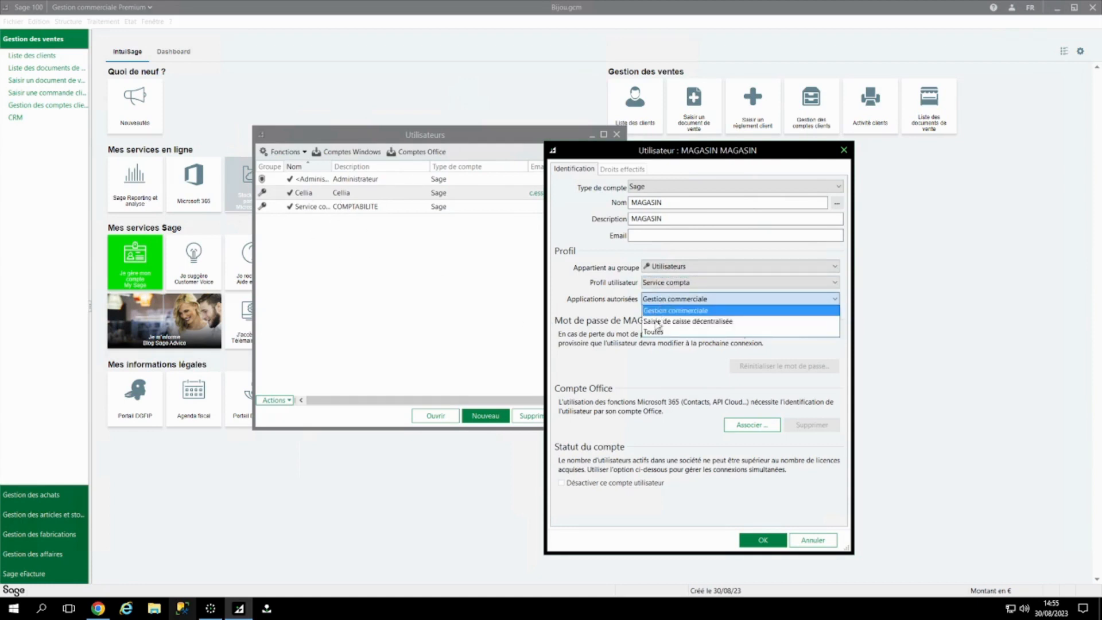
{"action": "left_click", "coordinate": [661, 313]}
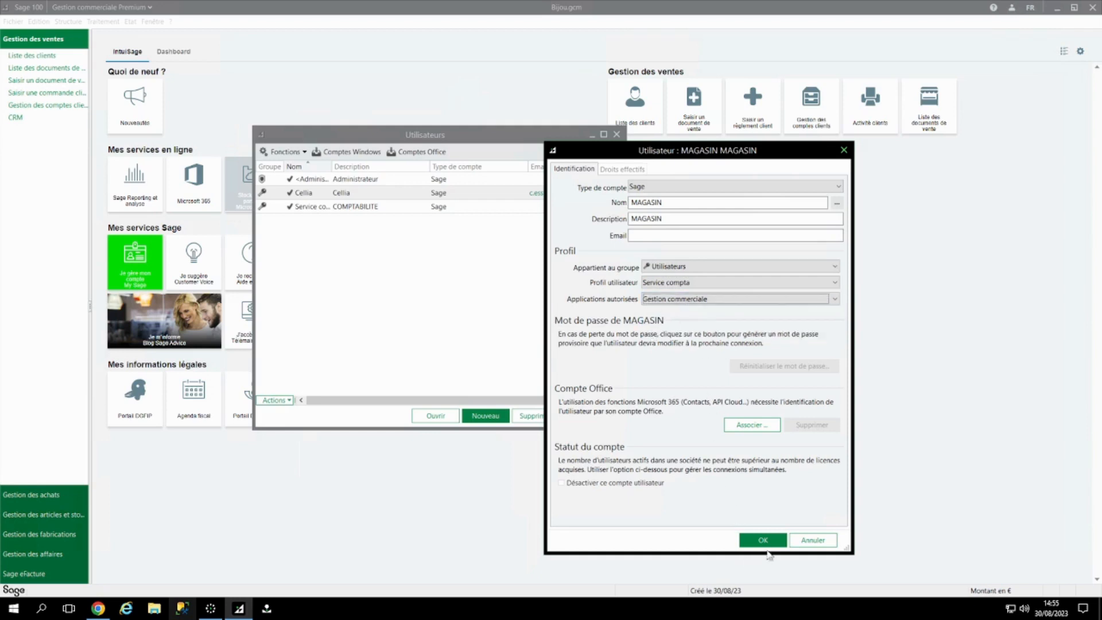
{"action": "left_click", "coordinate": [764, 541]}
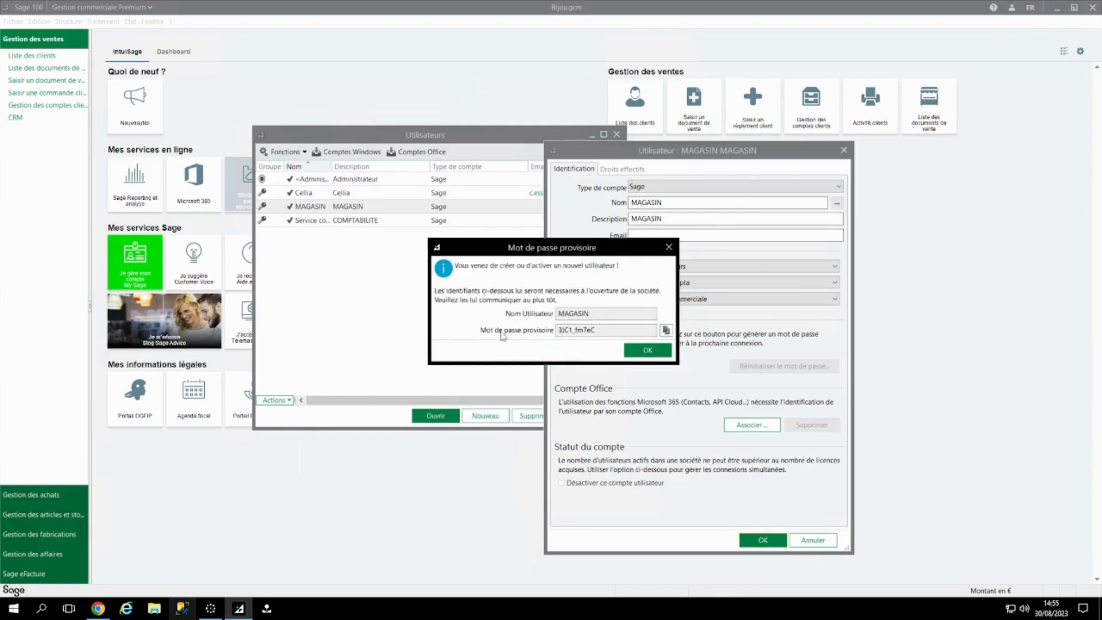
- Copy the new user's provisional password, paste it into a blank Bloc-notes document, and return to Sage
{"action": "left_click", "coordinate": [666, 332]}
{"action": "left_click", "coordinate": [40, 610]}
{"action": "type", "text": "B"}
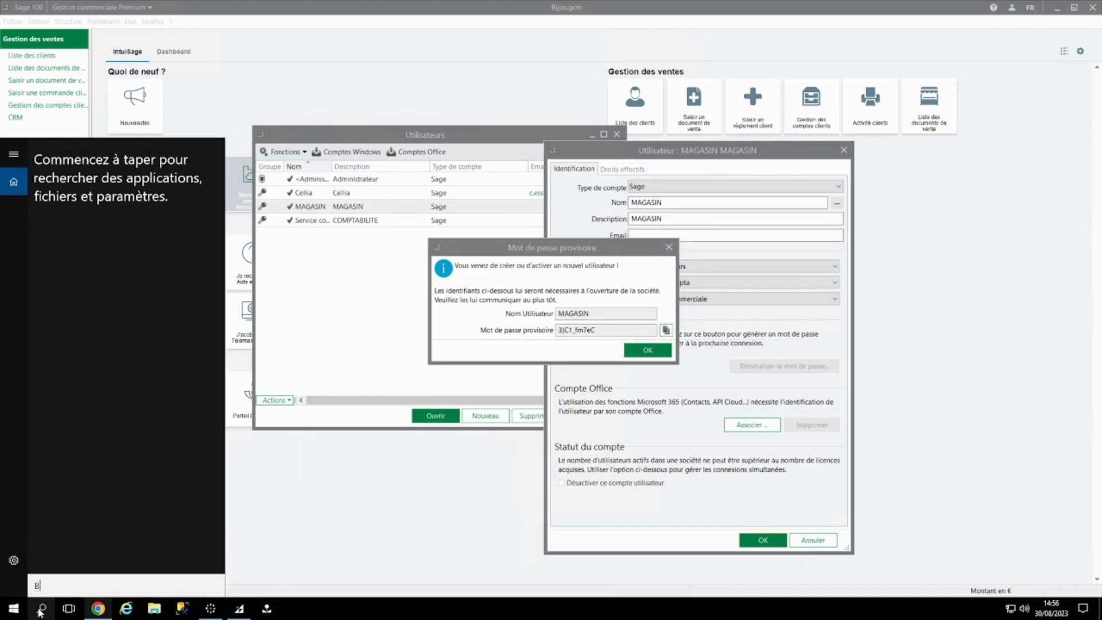
{"action": "type", "text": "loc"}
{"action": "left_click", "coordinate": [183, 182]}
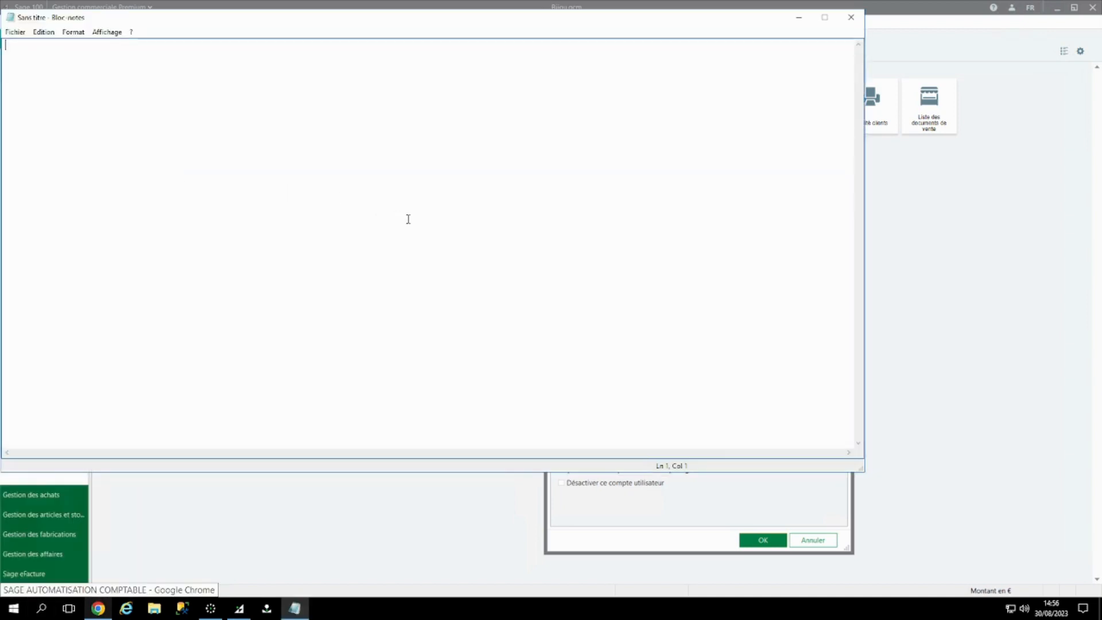
{"action": "key", "text": "ctrl+v"}
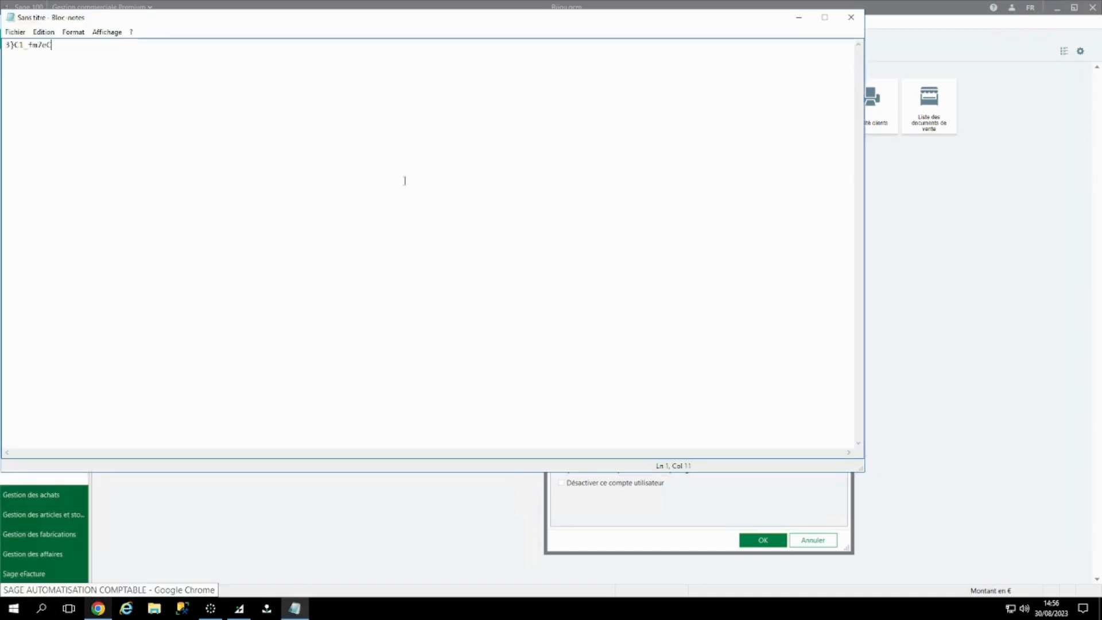
{"action": "left_click", "coordinate": [797, 19]}
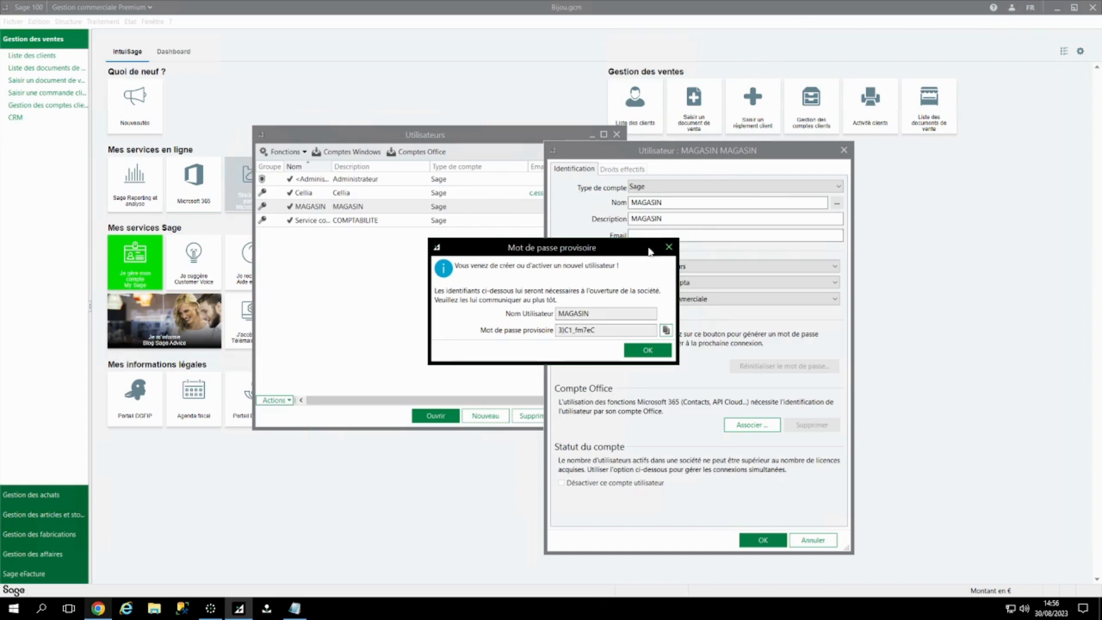
- Open the MAGASIN user's authorisations, examine the function categories that can be restricted, and close the record with validation
{"action": "double_click", "coordinate": [563, 313]}
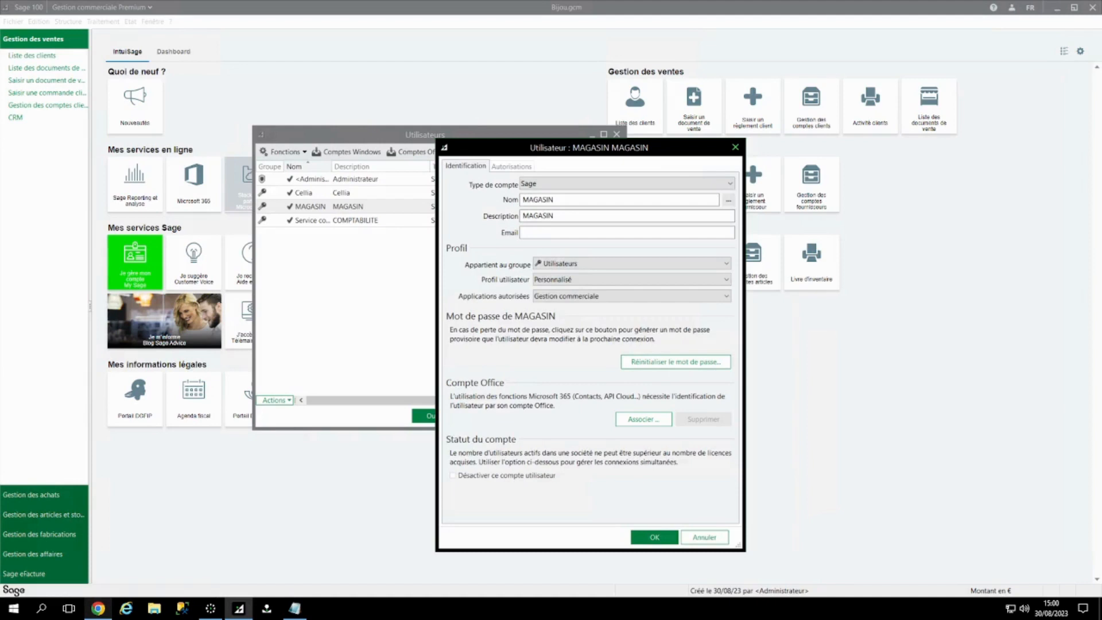
{"action": "left_click_drag", "start_coordinate": [580, 148], "coordinate": [349, 109]}
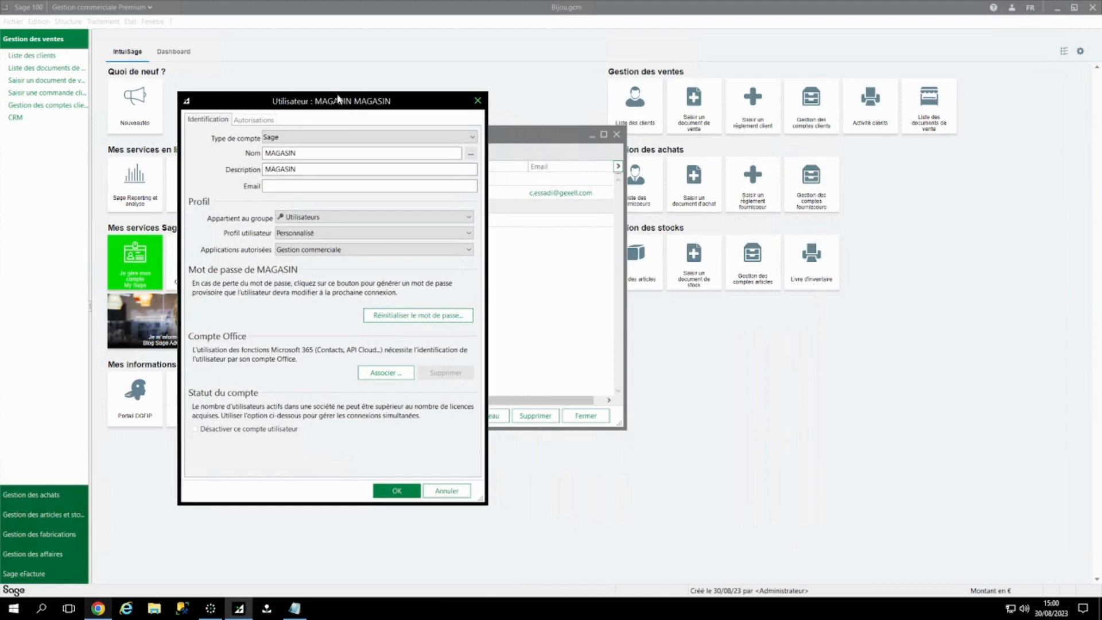
{"action": "left_click", "coordinate": [269, 121]}
{"action": "left_click_drag", "start_coordinate": [290, 102], "coordinate": [741, 137]}
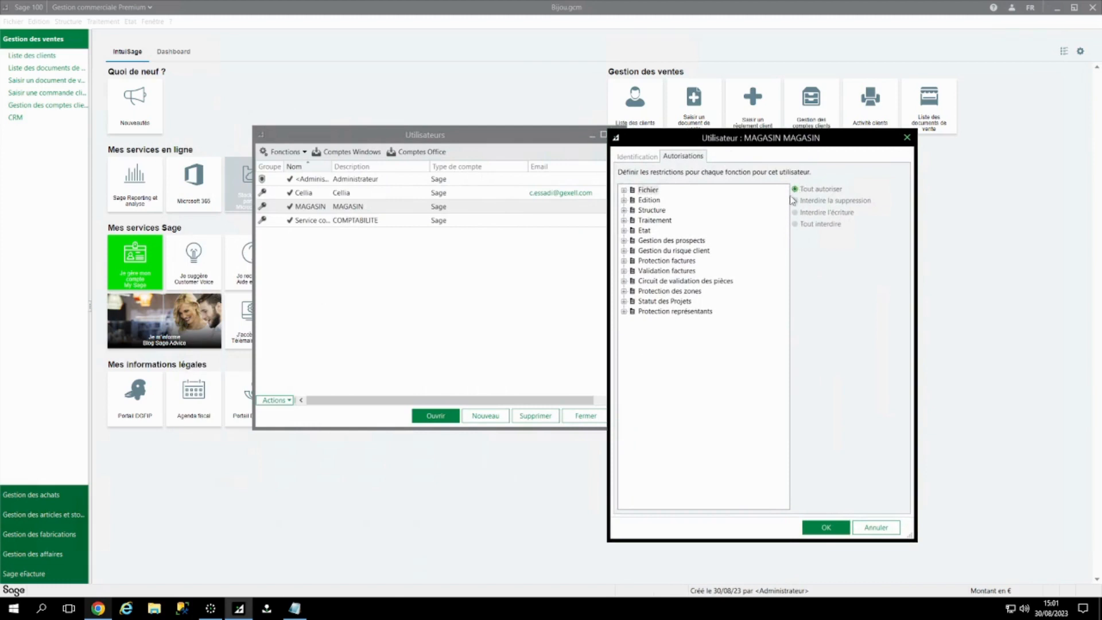
{"action": "left_click_drag", "start_coordinate": [815, 140], "coordinate": [650, 131]}
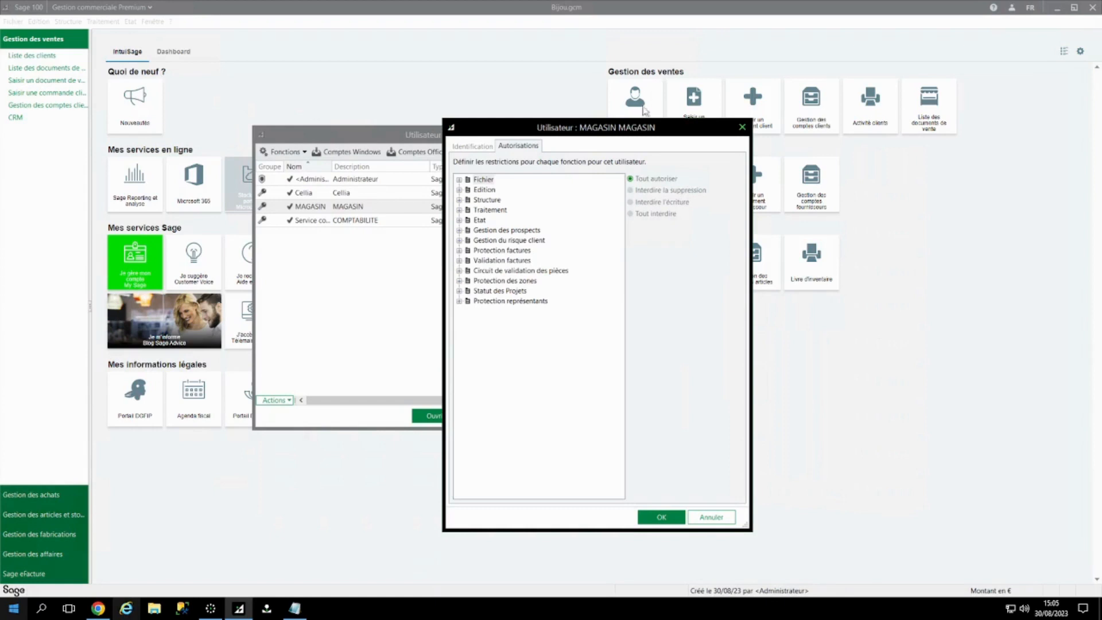
{"action": "left_click_drag", "start_coordinate": [523, 129], "coordinate": [290, 104]}
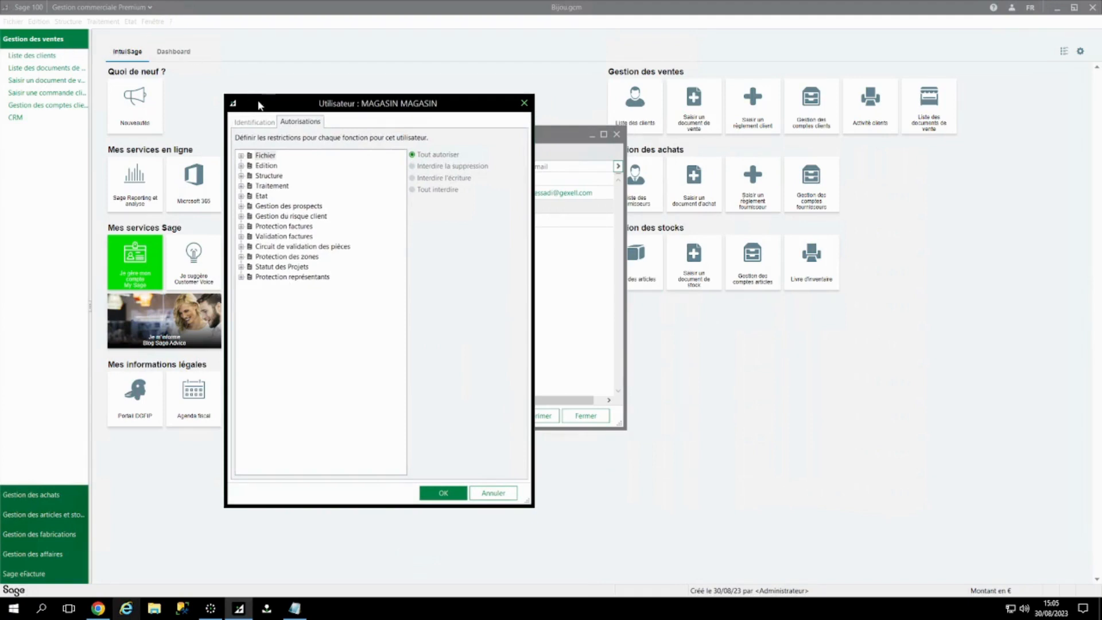
{"action": "left_click_drag", "start_coordinate": [259, 103], "coordinate": [15, 41]}
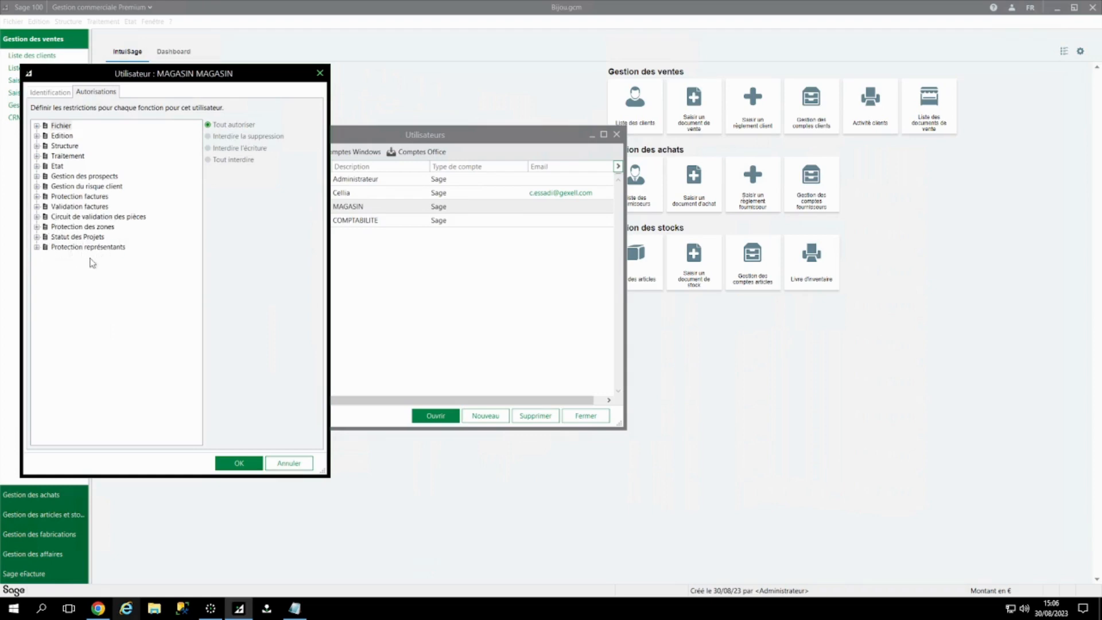
{"action": "left_click_drag", "start_coordinate": [175, 77], "coordinate": [517, 130]}
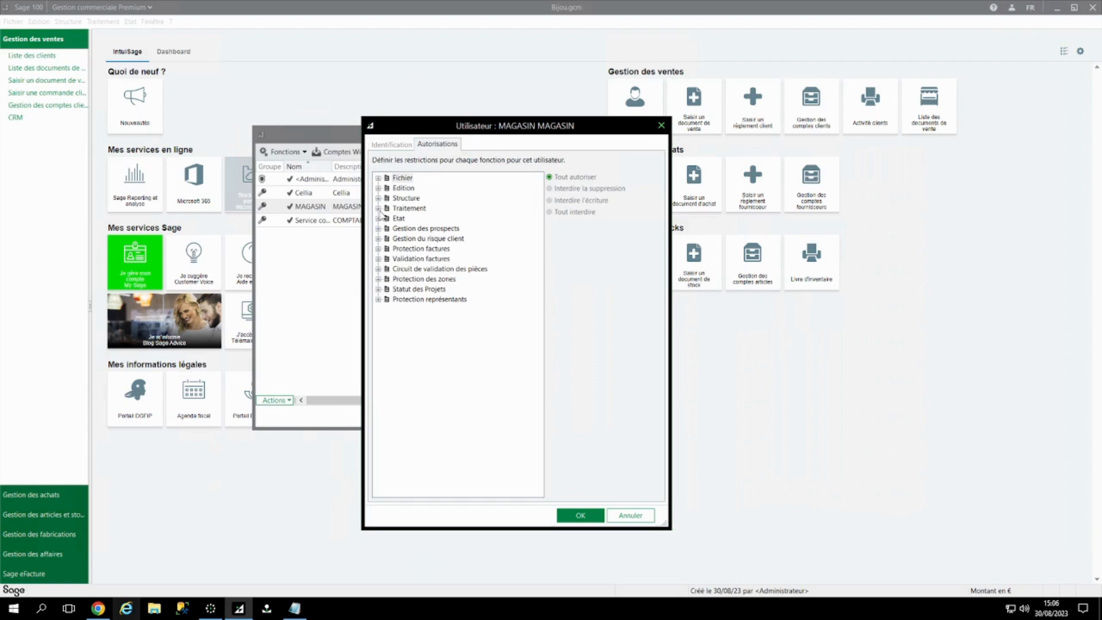
{"action": "left_click_drag", "start_coordinate": [480, 131], "coordinate": [543, 130]}
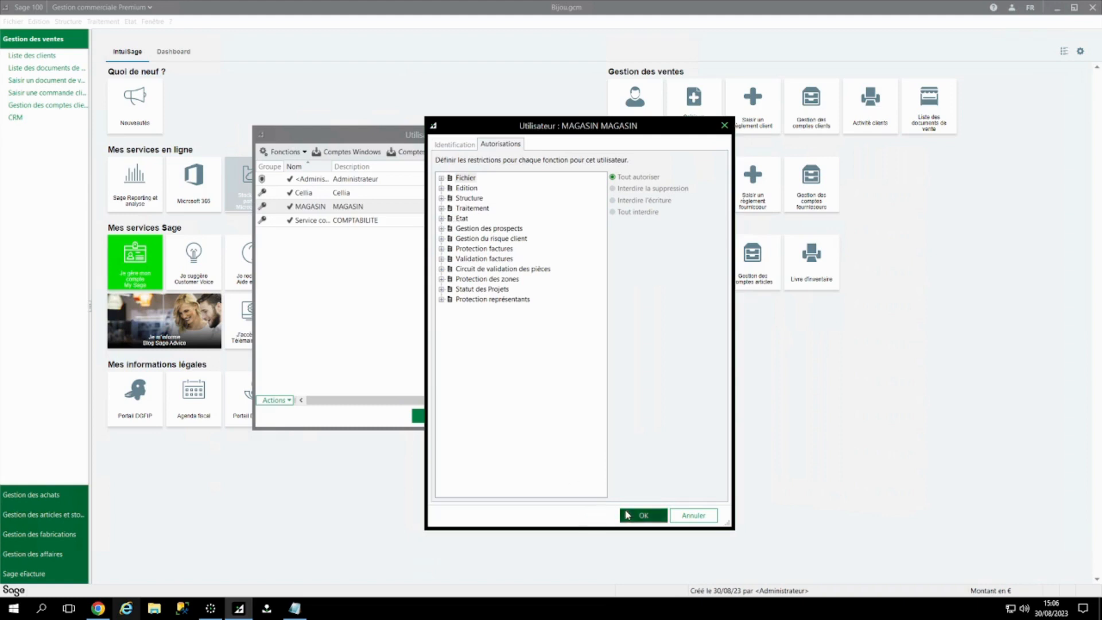
{"action": "left_click", "coordinate": [639, 515]}
- Open the sales documents list, view the Facture document type, and close the list
{"action": "left_click", "coordinate": [95, 23]}
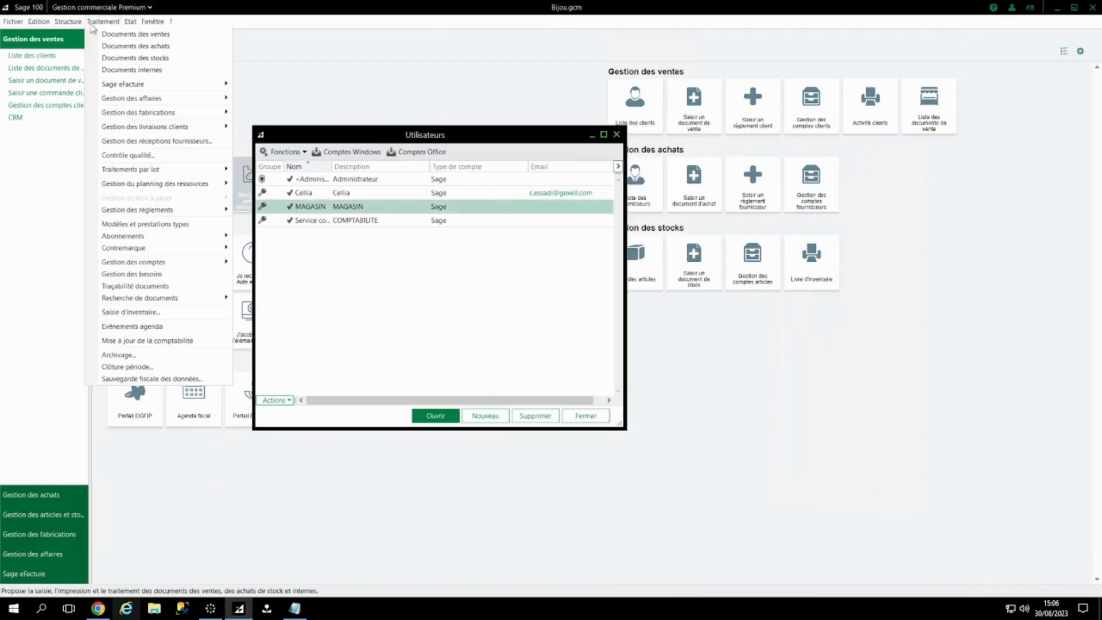
{"action": "left_click", "coordinate": [109, 35]}
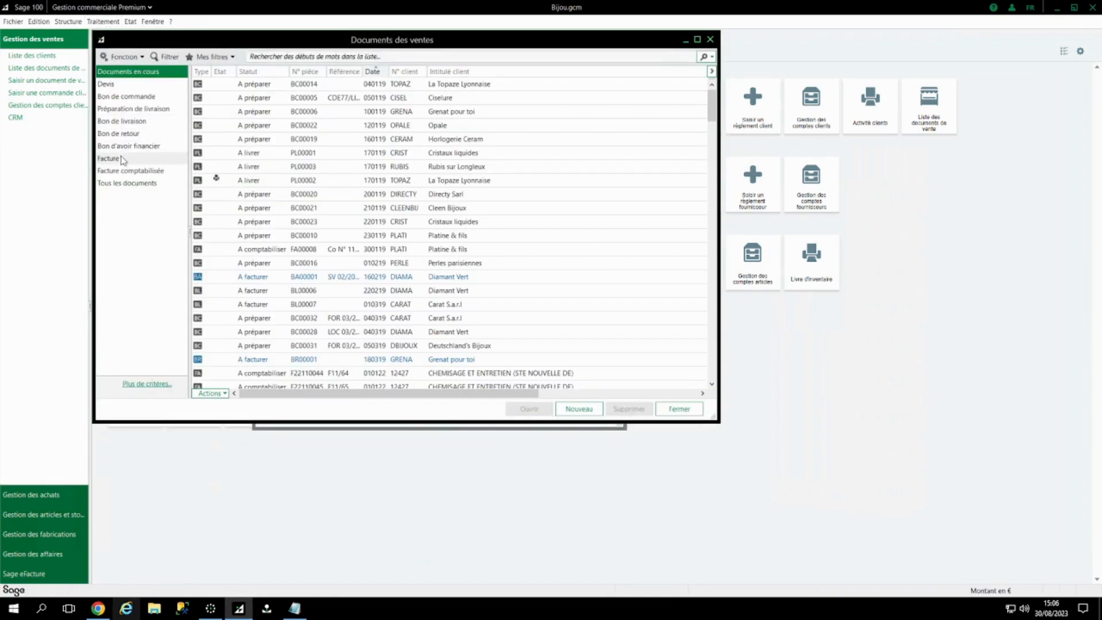
{"action": "left_click", "coordinate": [122, 160]}
{"action": "left_click", "coordinate": [710, 39]}
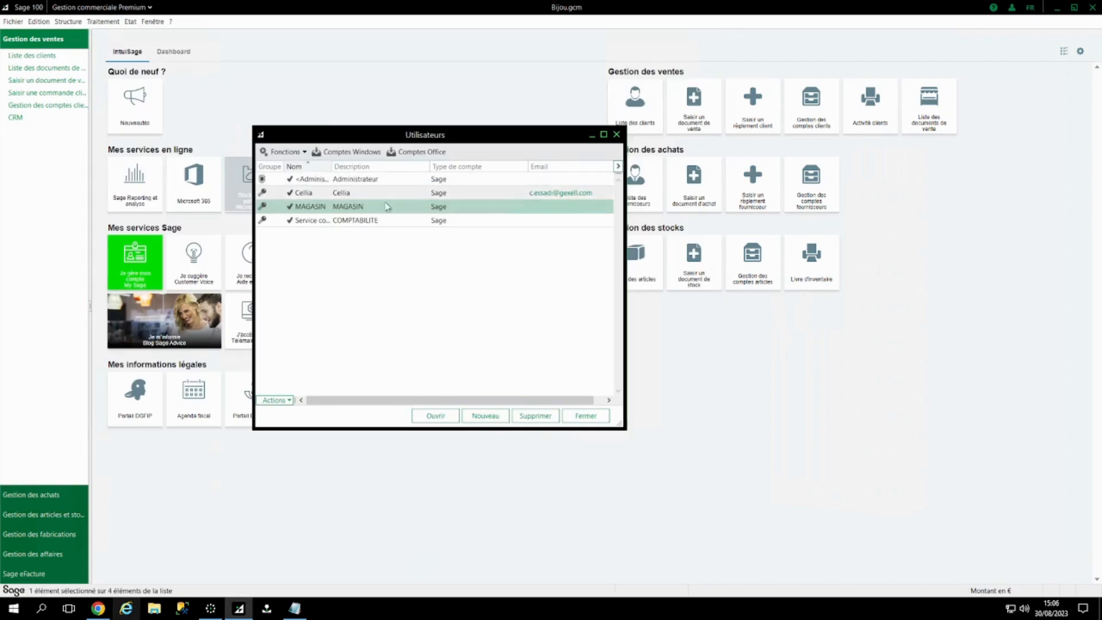
- Reopen the MAGASIN user's authorisations and set Facture under Traitement > Documents des ventes to Tout interdire
{"action": "double_click", "coordinate": [388, 207]}
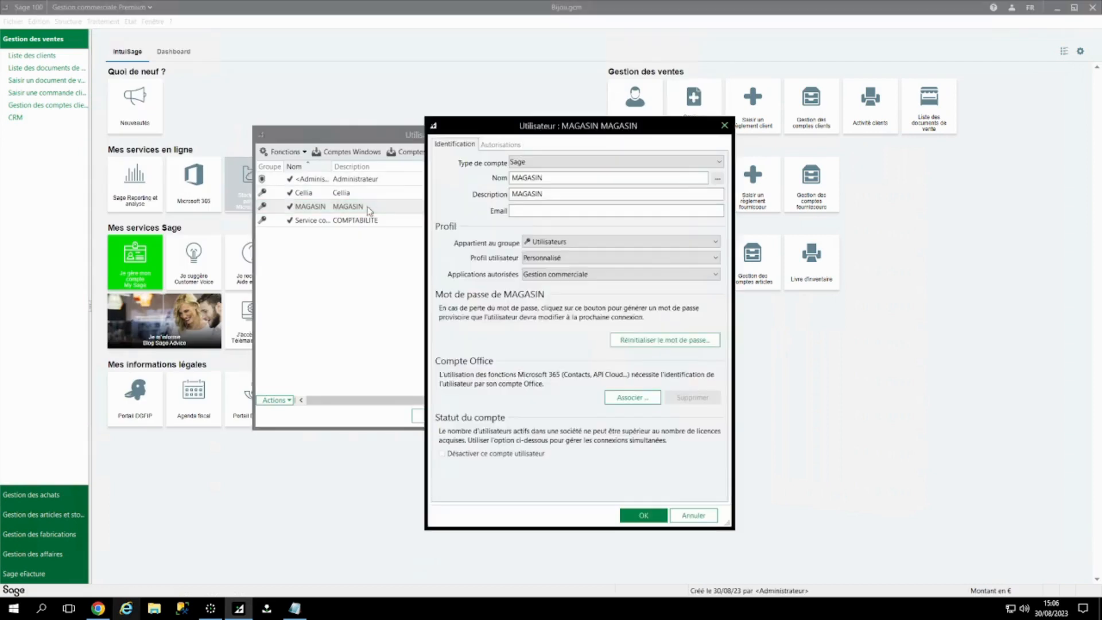
{"action": "left_click", "coordinate": [507, 147]}
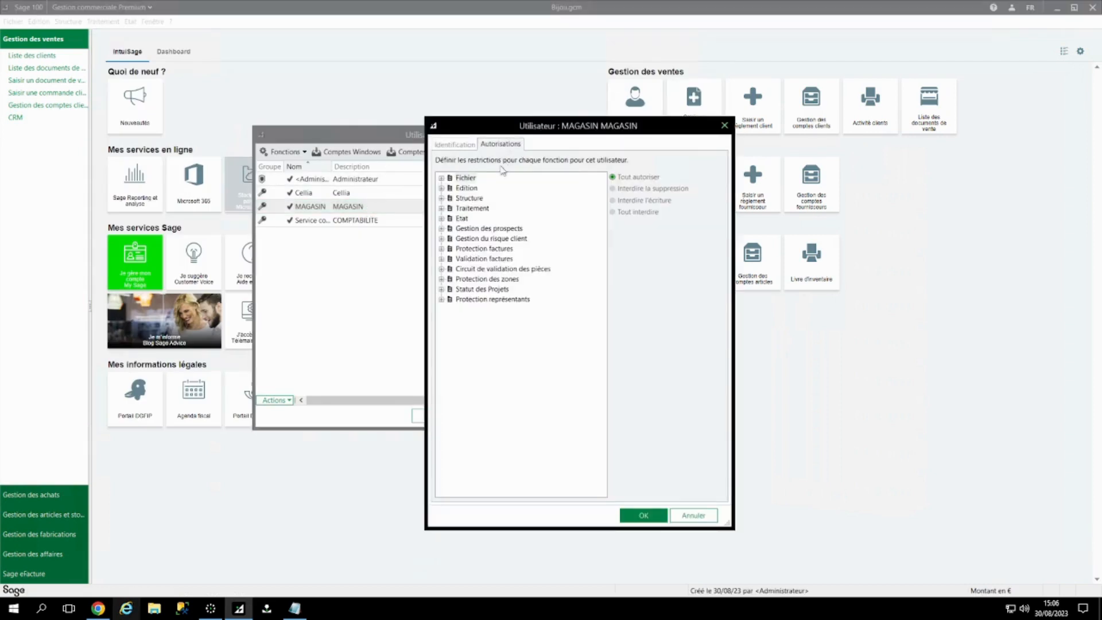
{"action": "left_click", "coordinate": [442, 209]}
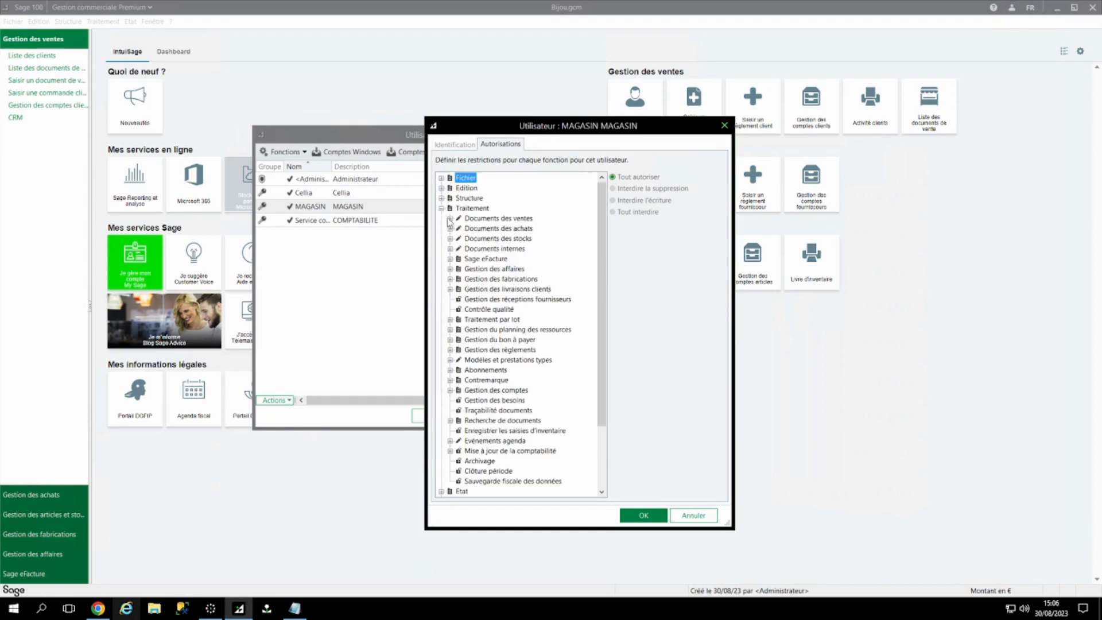
{"action": "left_click", "coordinate": [450, 219]}
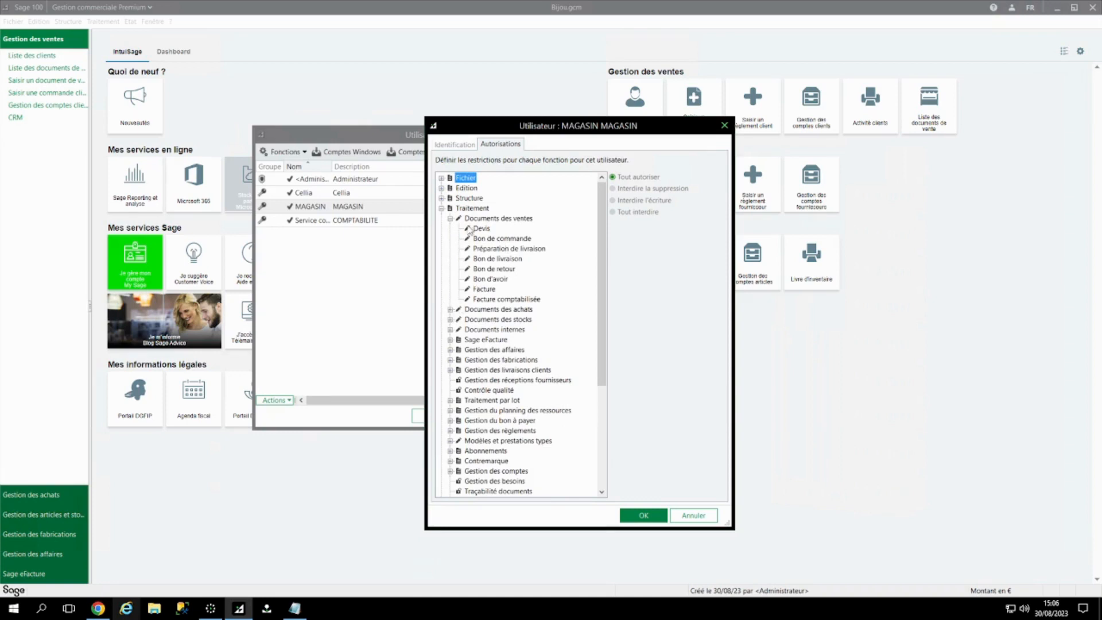
{"action": "left_click", "coordinate": [485, 288]}
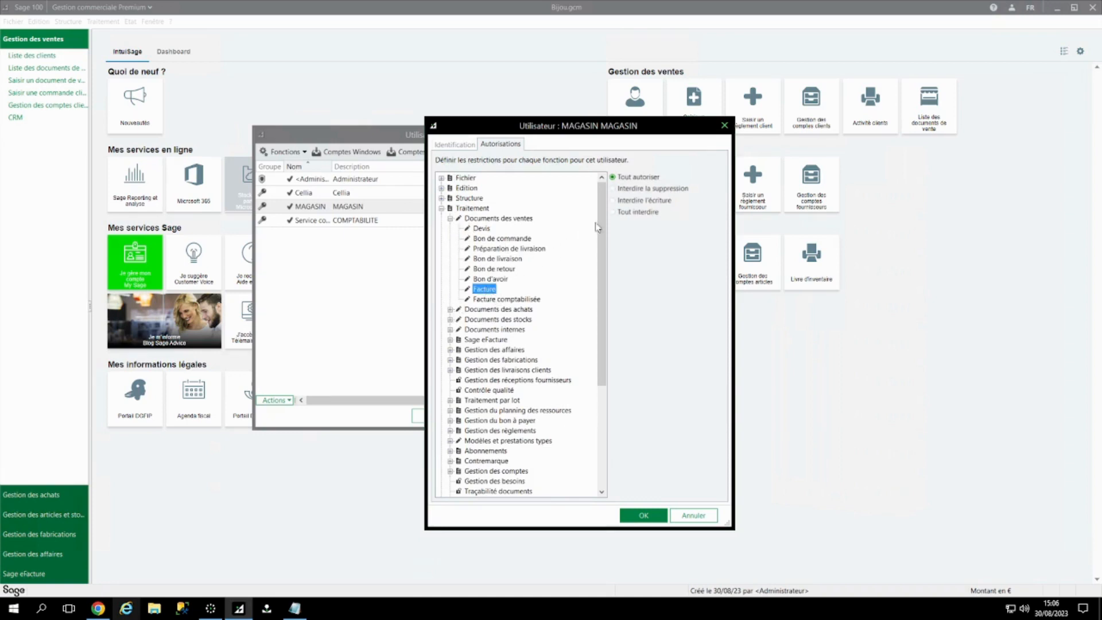
{"action": "left_click", "coordinate": [628, 213]}
- Review the remaining authorisations, including the Etat functions, and save the MAGASIN user
{"action": "scroll", "coordinate": [487, 397], "scroll_direction": "down", "scroll_amount": 4}
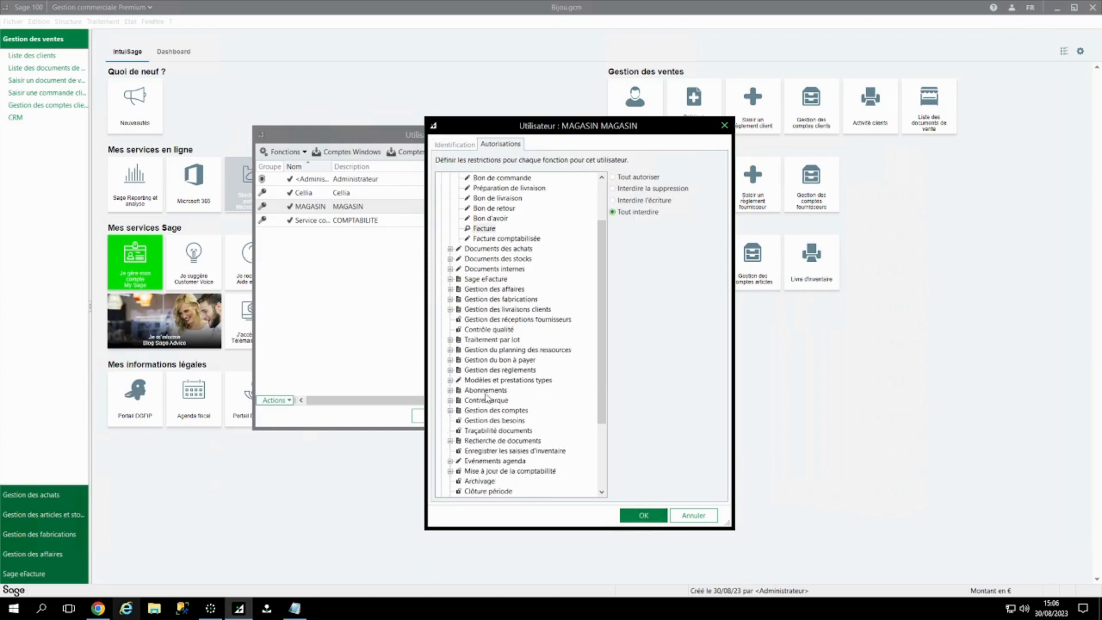
{"action": "scroll", "coordinate": [487, 400], "scroll_direction": "down", "scroll_amount": 2}
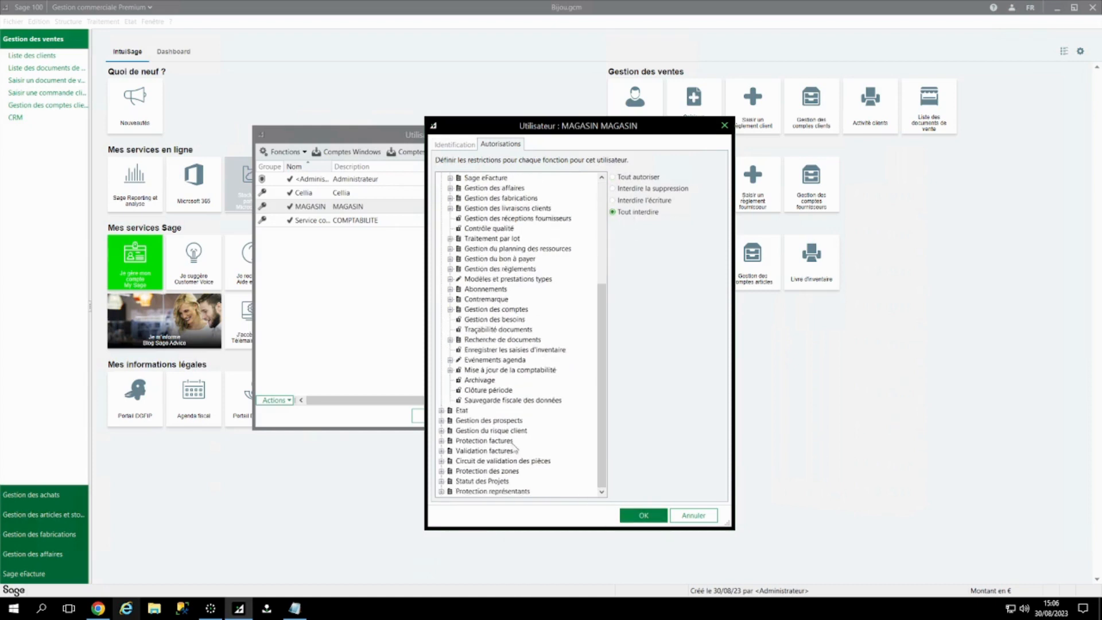
{"action": "left_click", "coordinate": [441, 411]}
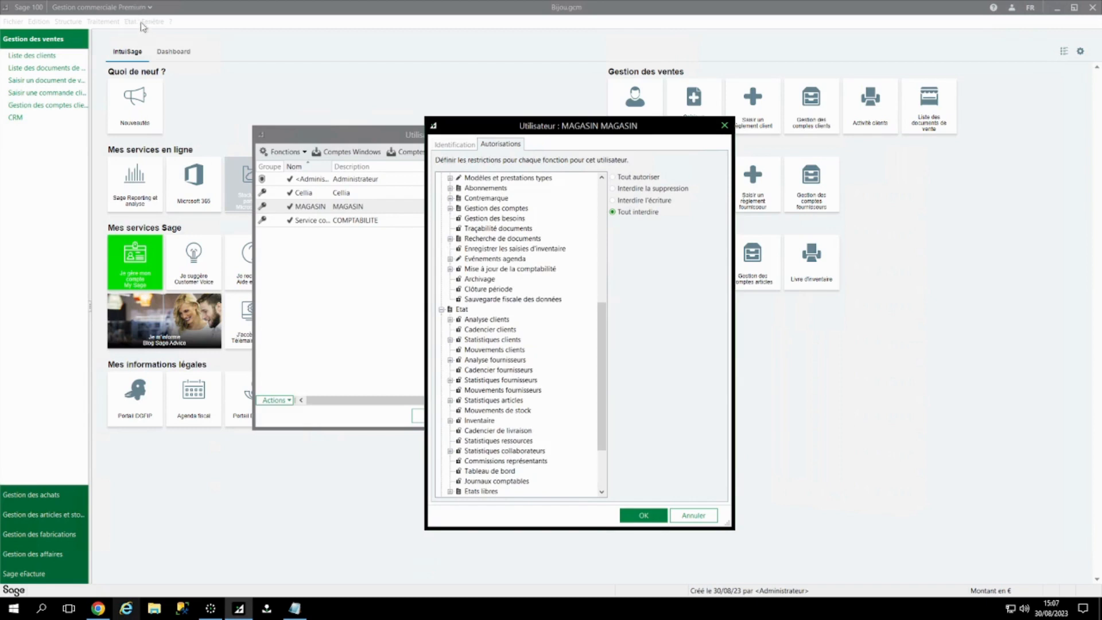
{"action": "scroll", "coordinate": [539, 449], "scroll_direction": "down", "scroll_amount": 3}
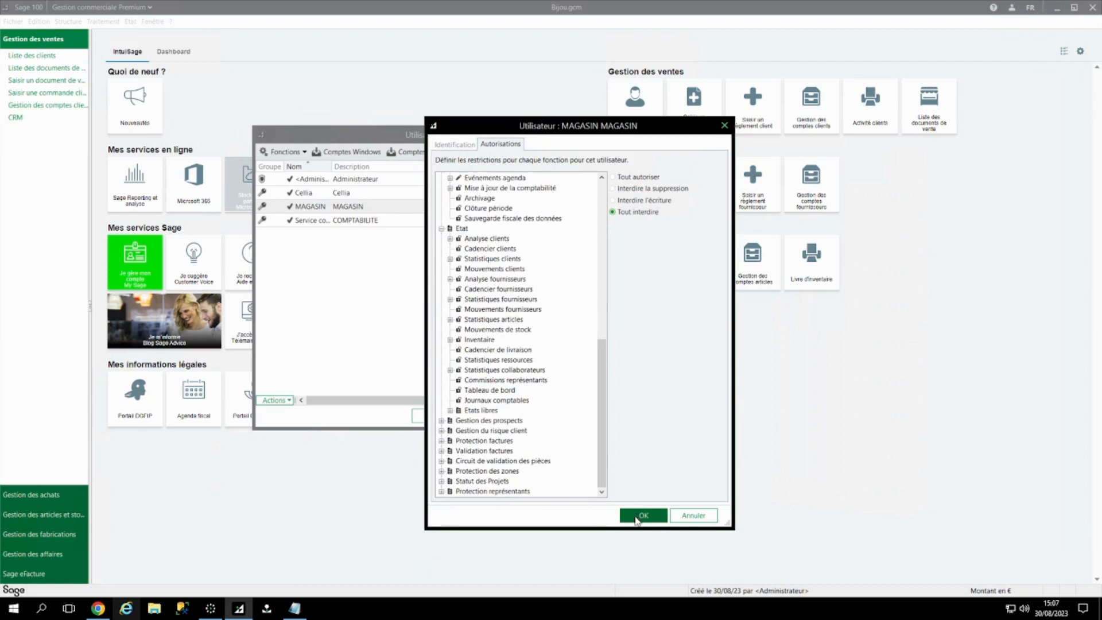
{"action": "left_click", "coordinate": [638, 519]}
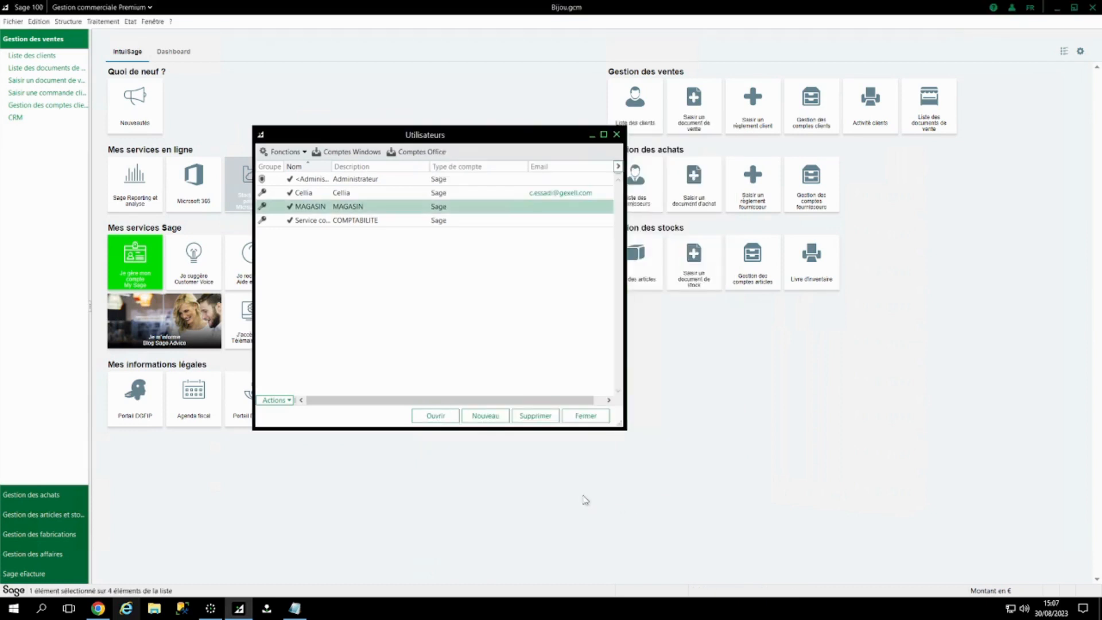
- Disconnect the current user and reopen the commercial file Bijou.gcm
{"action": "left_click", "coordinate": [1011, 10]}
{"action": "left_click", "coordinate": [1025, 53]}
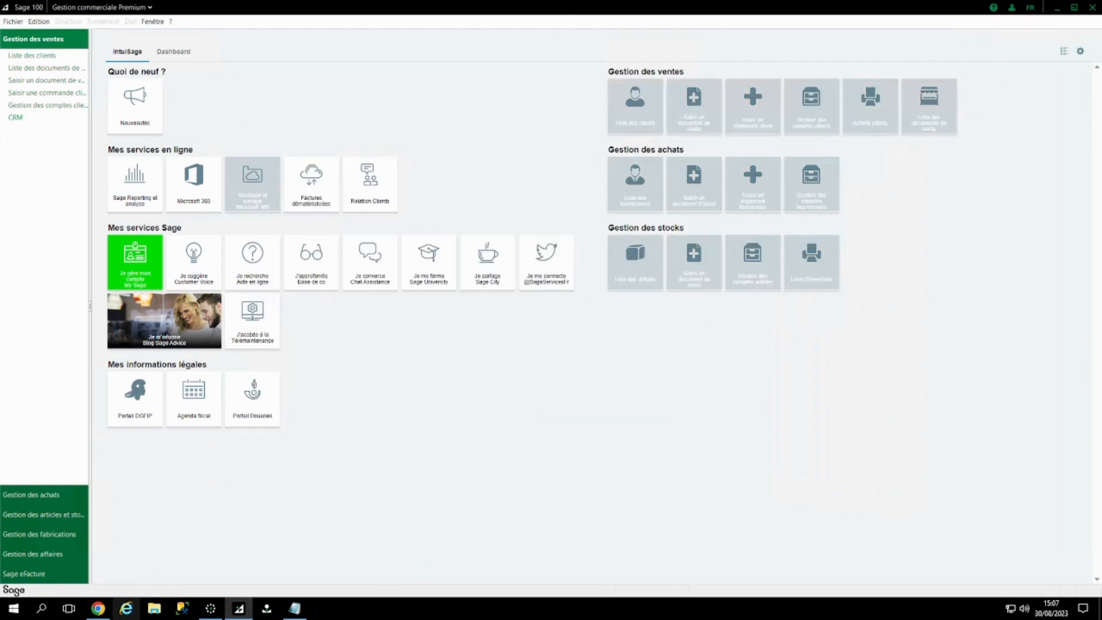
{"action": "left_click", "coordinate": [14, 21]}
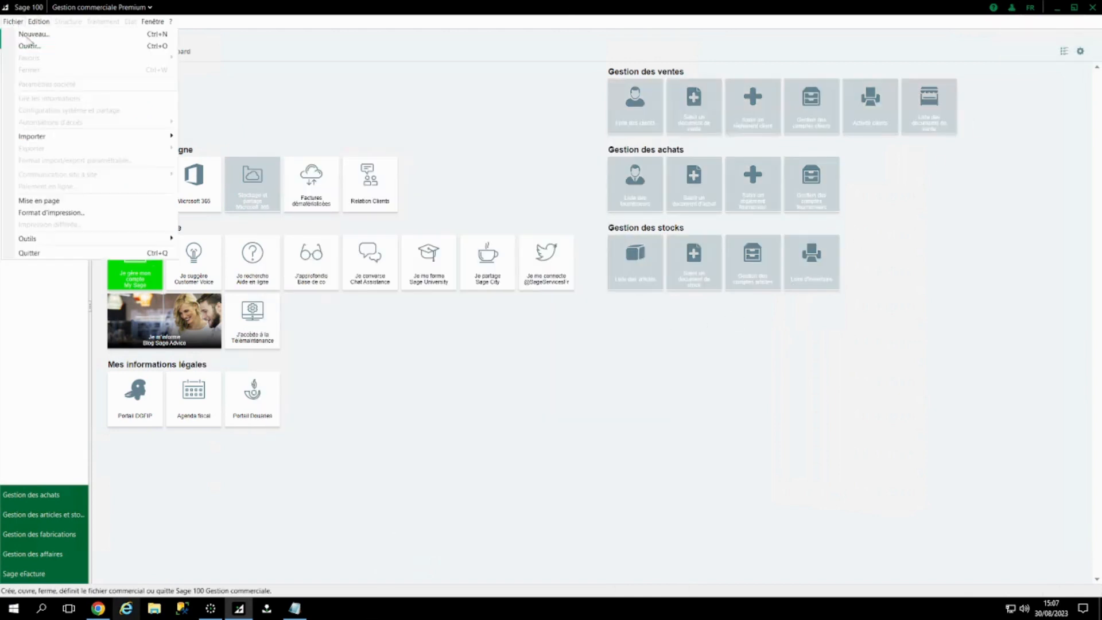
{"action": "left_click", "coordinate": [28, 46]}
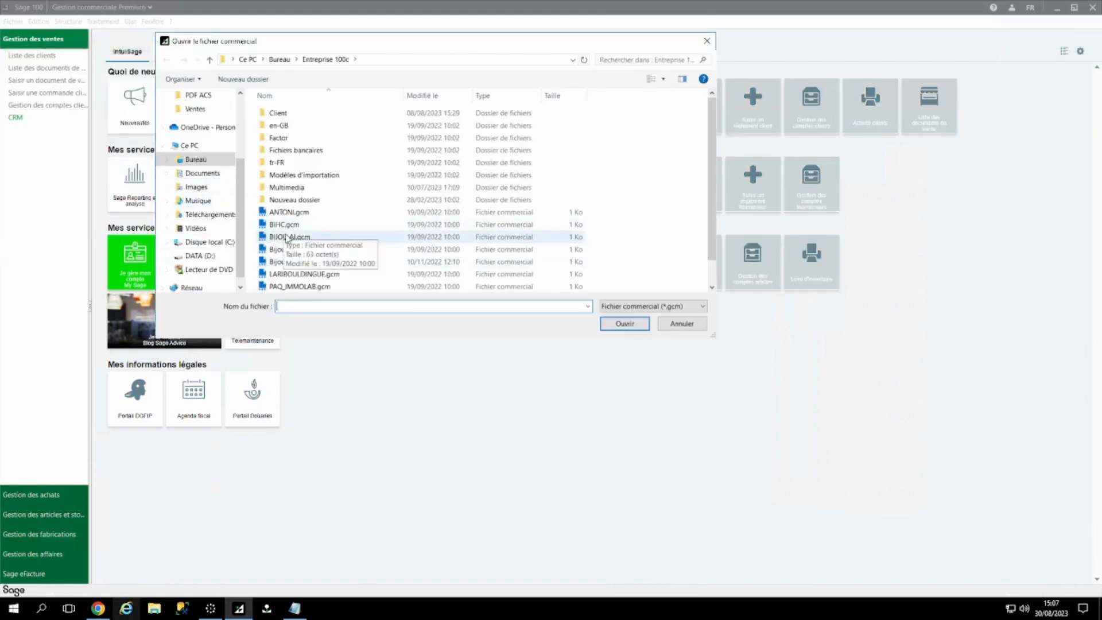
{"action": "double_click", "coordinate": [293, 250]}
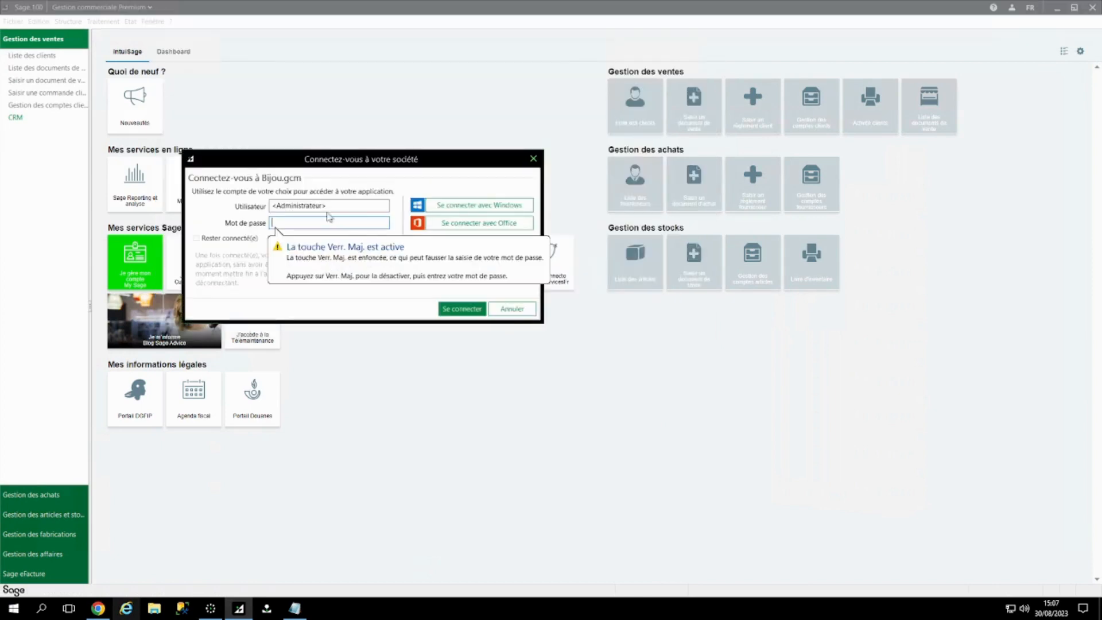
- Replace the login user name for Bijou.gcm with MAGASIN
{"action": "key", "text": "shift+Tab"}
{"action": "type", "text": "MA"}
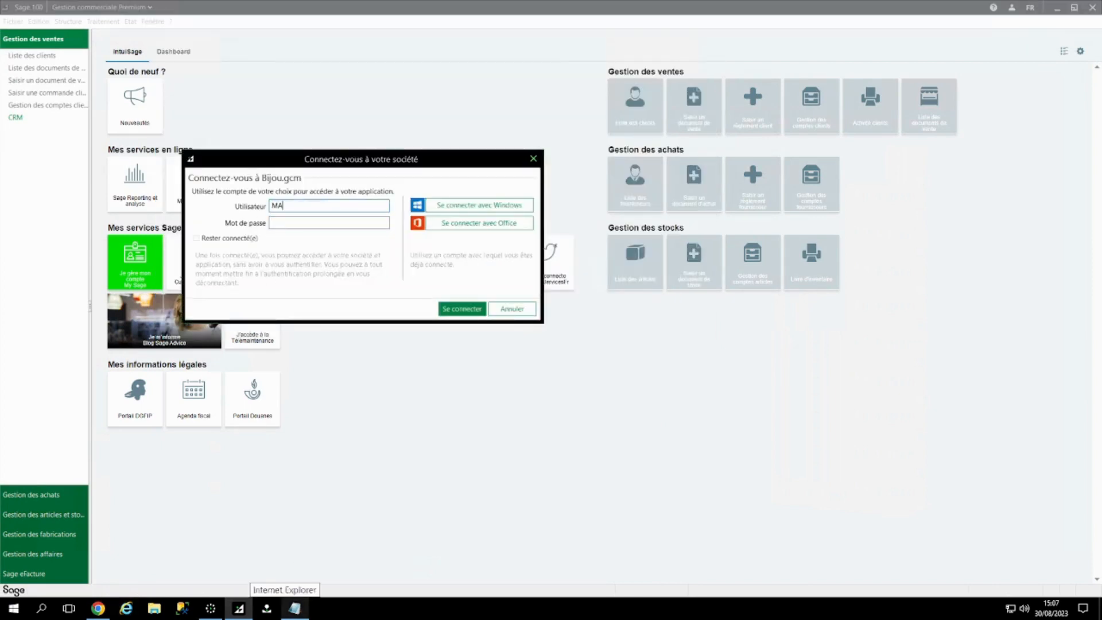
{"action": "type", "text": "GASIN"}
{"action": "key", "text": "Tab"}
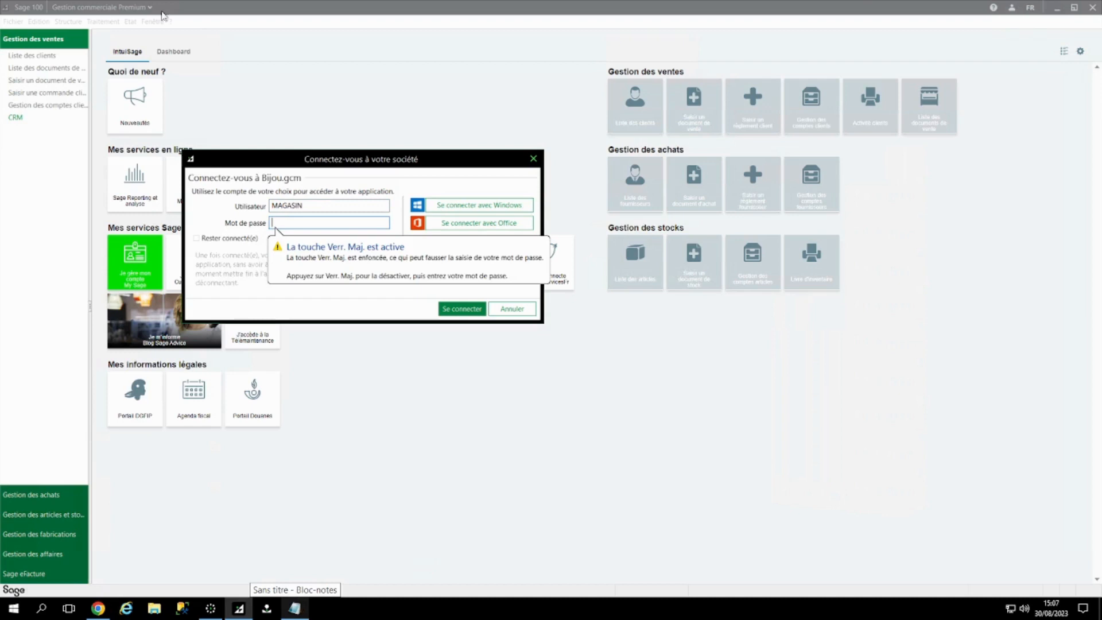
- Copy the provisional password from the Bloc-notes document, paste it into the Sage login's password field, and connect
{"action": "left_click", "coordinate": [294, 608]}
{"action": "key", "text": "shift+Left"}
{"action": "key", "text": "shift+Left"}
{"action": "key", "text": "shift+Left"}
{"action": "key", "text": "shift+Left"}
{"action": "key", "text": "shift+Left"}
{"action": "key", "text": "shift+Left"}
{"action": "key", "text": "shift+Left"}
{"action": "key", "text": "shift+Left"}
{"action": "key", "text": "shift+Left"}
{"action": "key", "text": "shift+Left"}
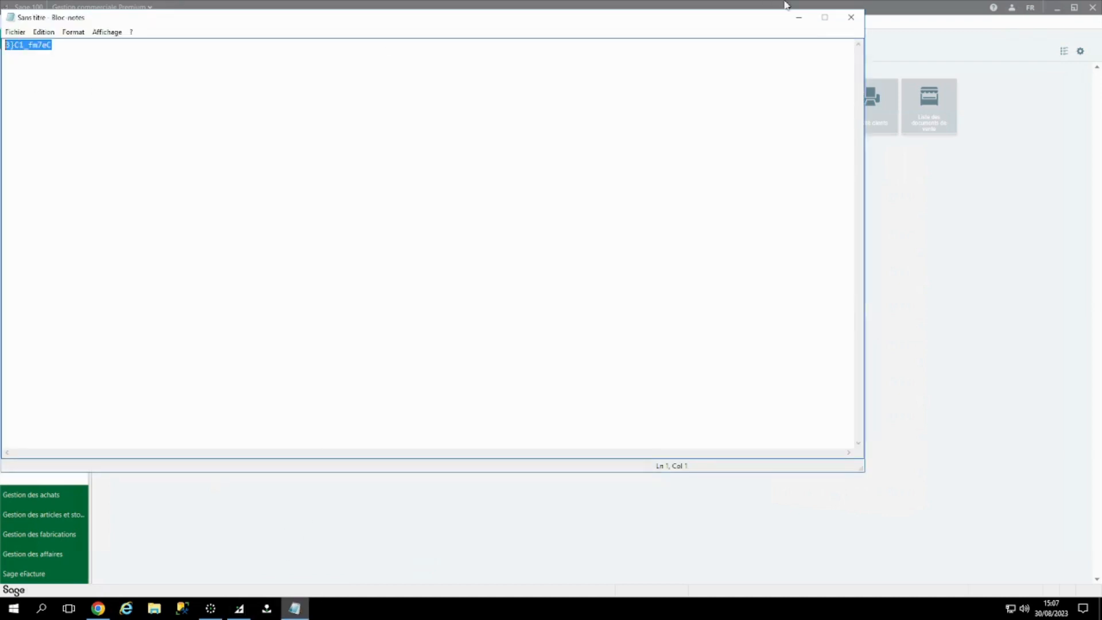
{"action": "left_click", "coordinate": [800, 18]}
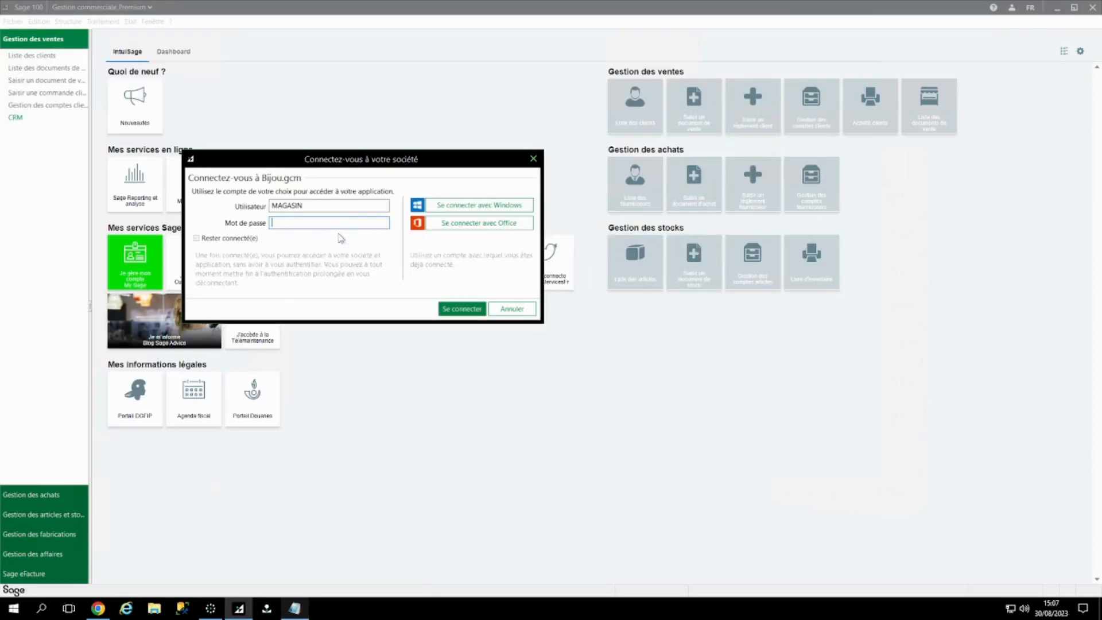
{"action": "key", "text": "ctrl+v"}
{"action": "left_click", "coordinate": [461, 309]}
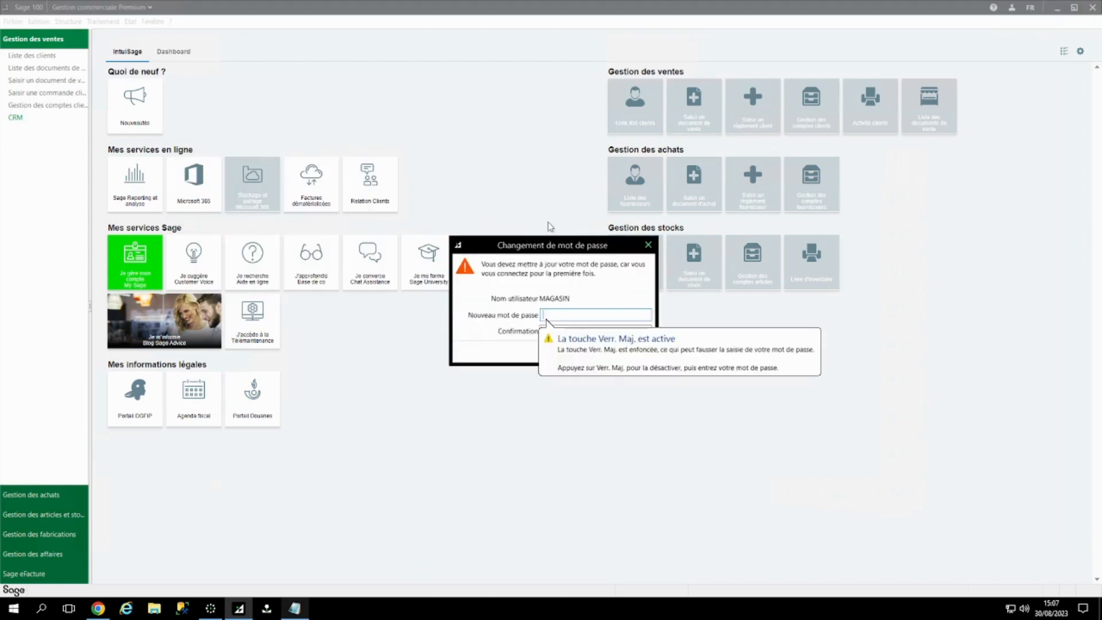
- Validate the first-login password change for MAGASIN and acknowledge the fiscal closing and backup reminder
{"action": "left_click_drag", "start_coordinate": [566, 247], "coordinate": [341, 142]}
{"action": "left_click", "coordinate": [353, 246]}
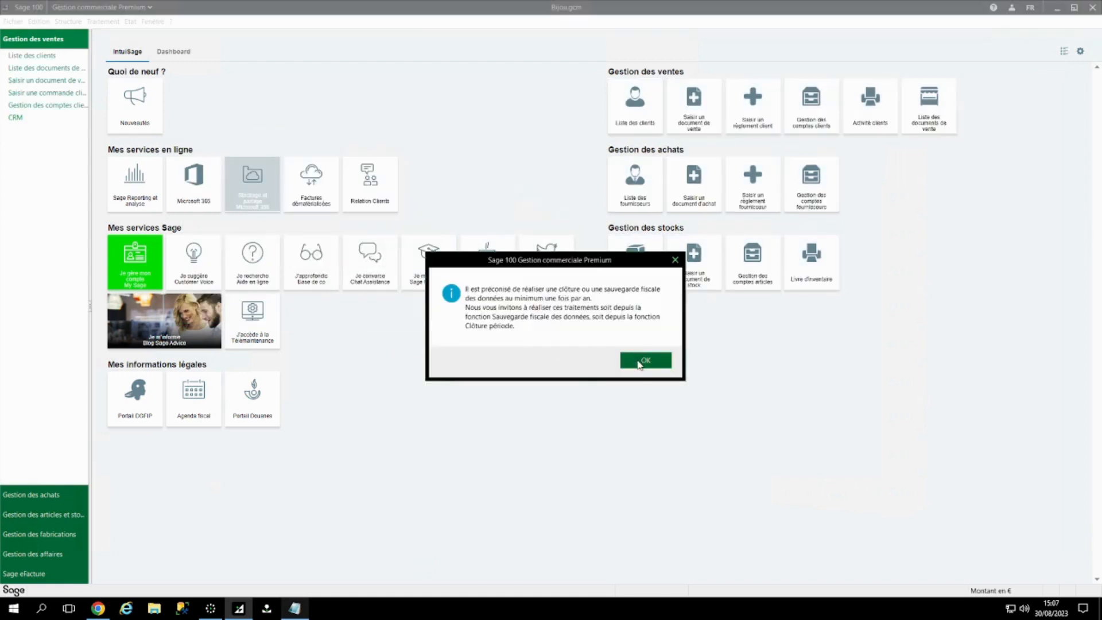
{"action": "left_click", "coordinate": [640, 361]}
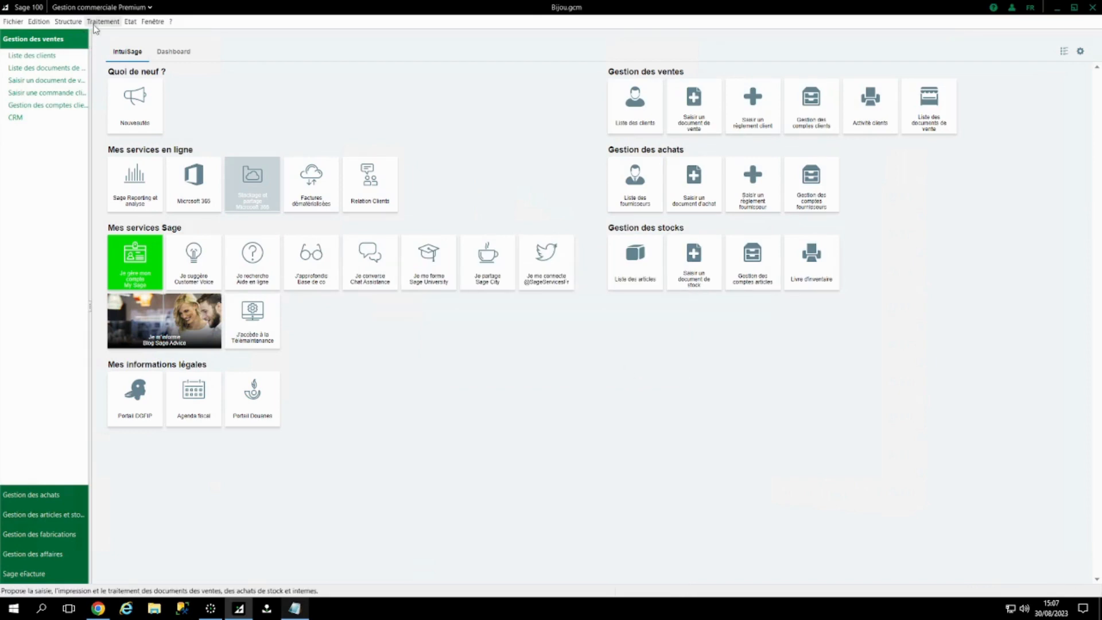
- Open the sales documents list as MAGASIN to check which document types are available
{"action": "left_click", "coordinate": [101, 22]}
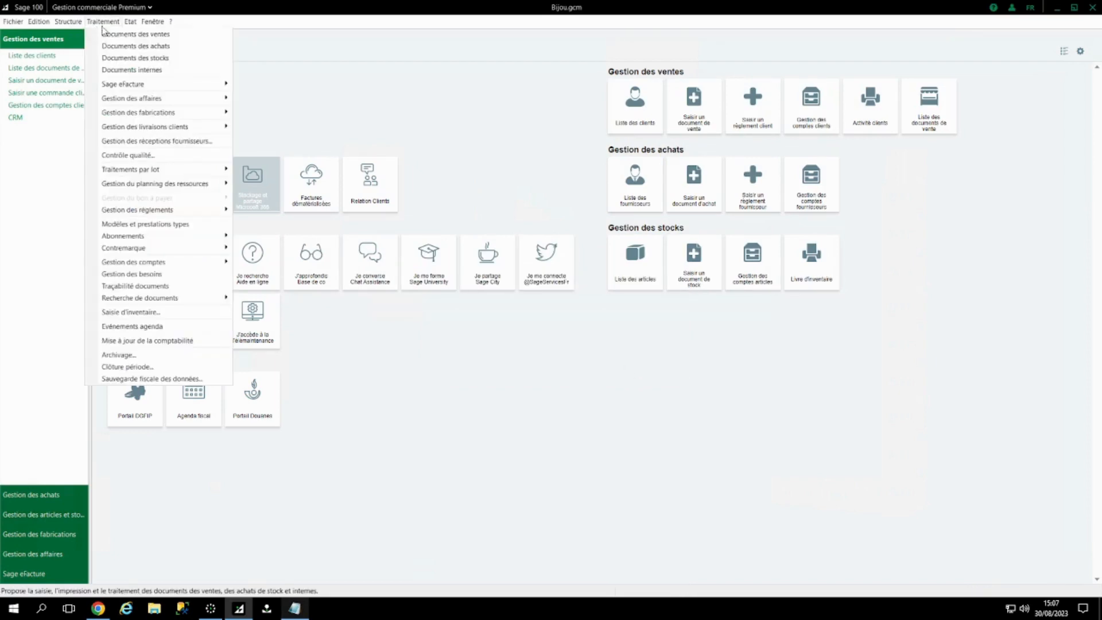
{"action": "left_click", "coordinate": [131, 46]}
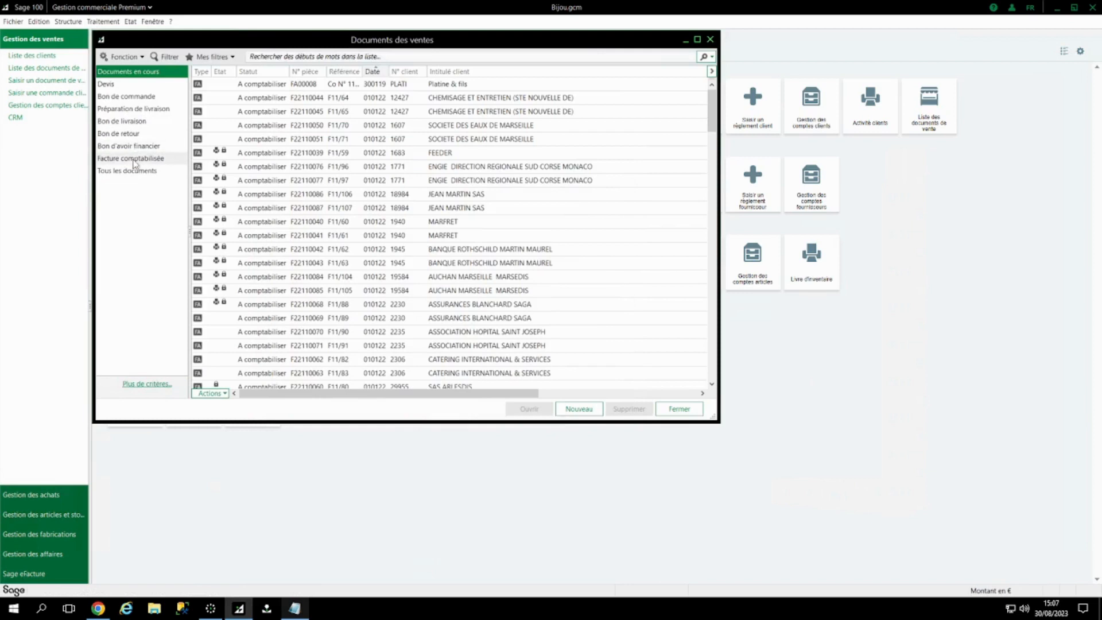